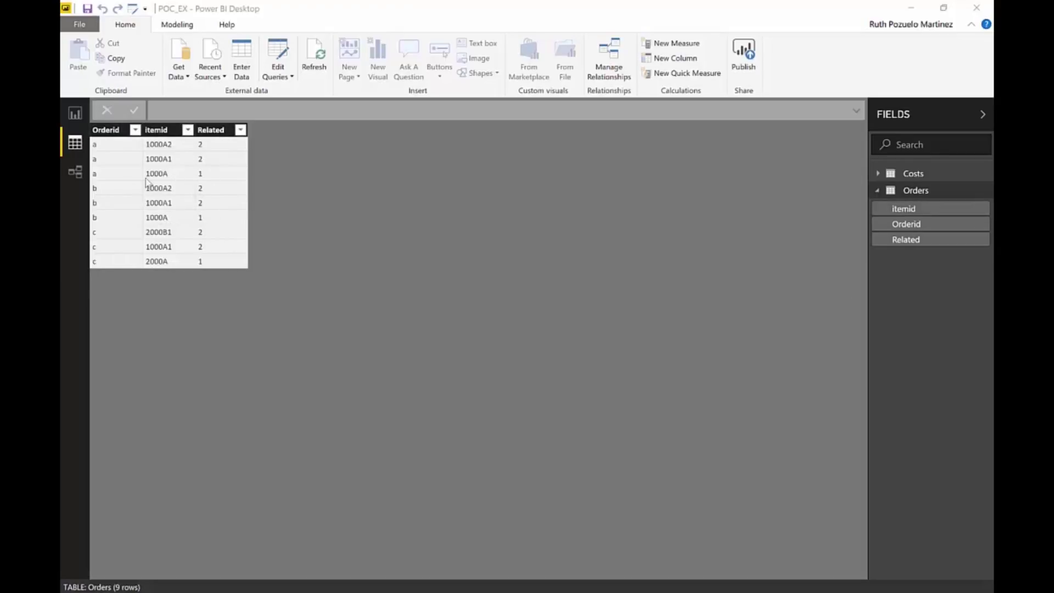
- Review the data in the Costs and Orders tables to compare their columns
{"action": "left_click", "coordinate": [925, 174]}
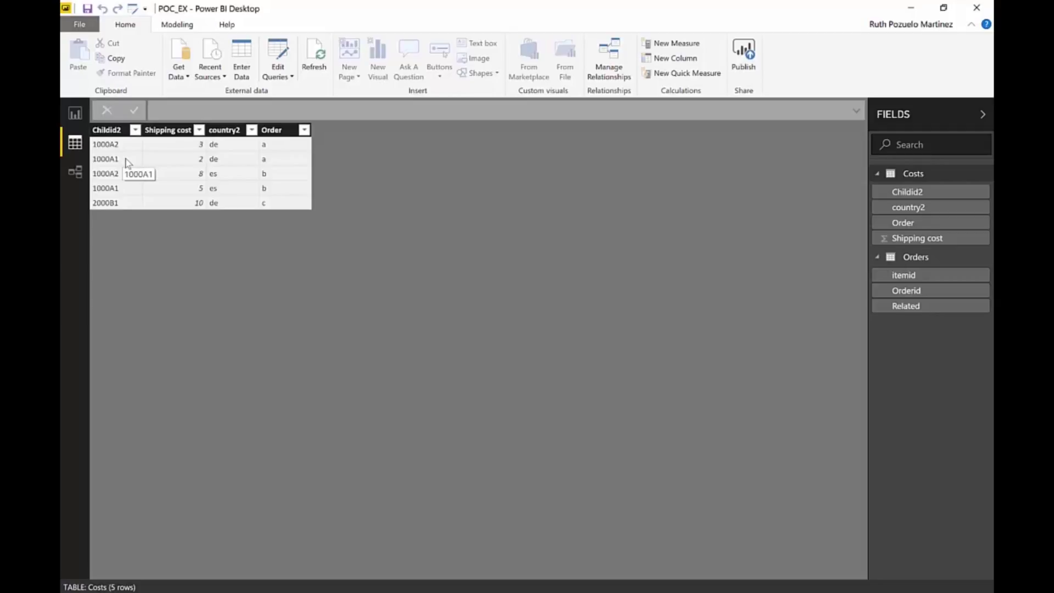
{"action": "left_click", "coordinate": [913, 257]}
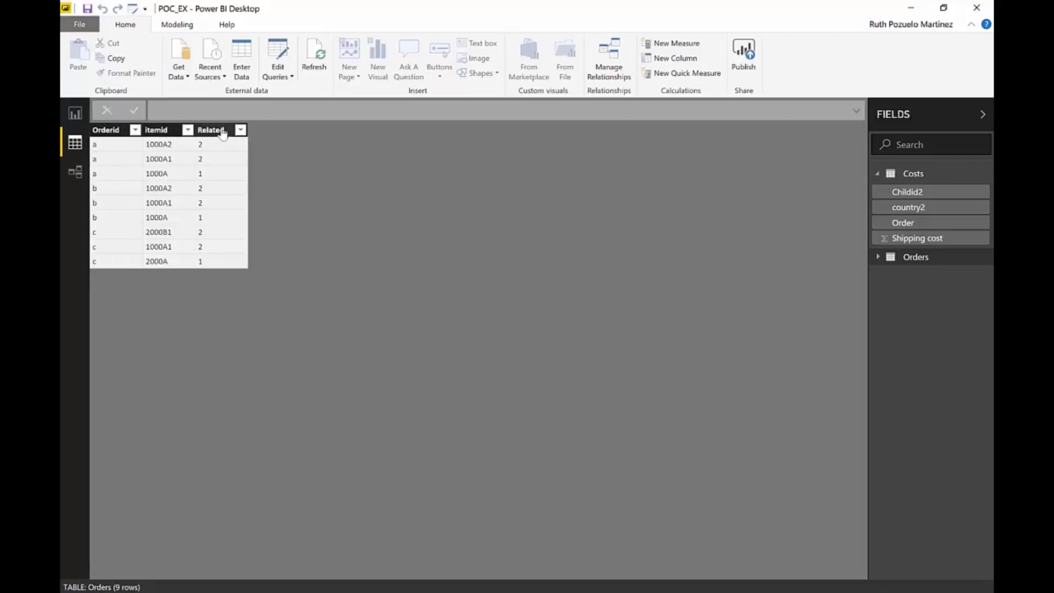
{"action": "left_click", "coordinate": [912, 174]}
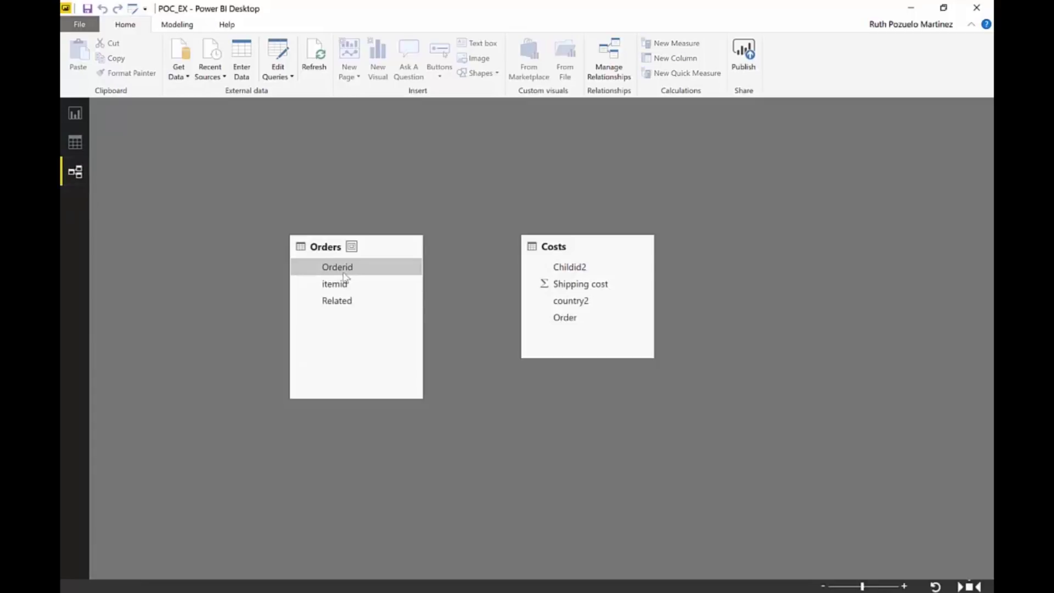
- Try to relate Orders Orderid to Costs Order, and Orders itemid to Costs Childid2
{"action": "left_click_drag", "start_coordinate": [337, 267], "coordinate": [570, 322]}
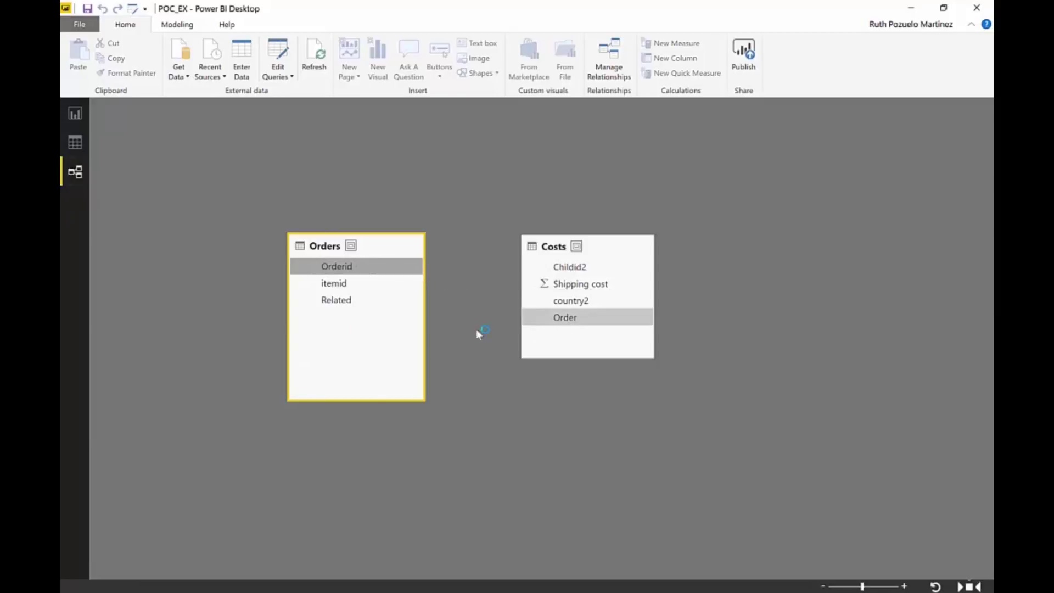
{"action": "left_click", "coordinate": [633, 336]}
{"action": "left_click_drag", "start_coordinate": [334, 283], "coordinate": [584, 271]}
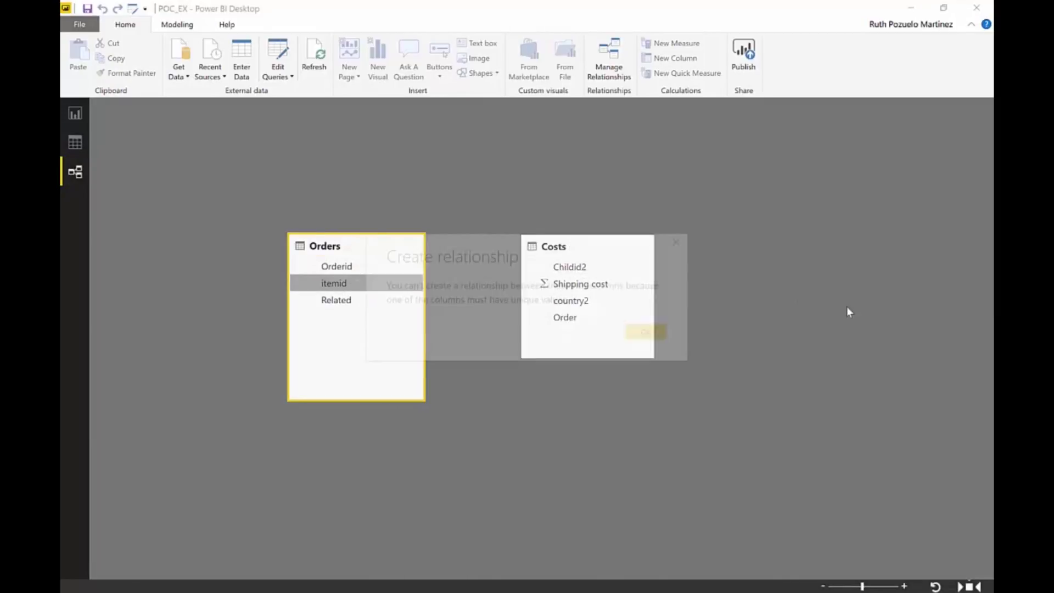
{"action": "left_click", "coordinate": [646, 333]}
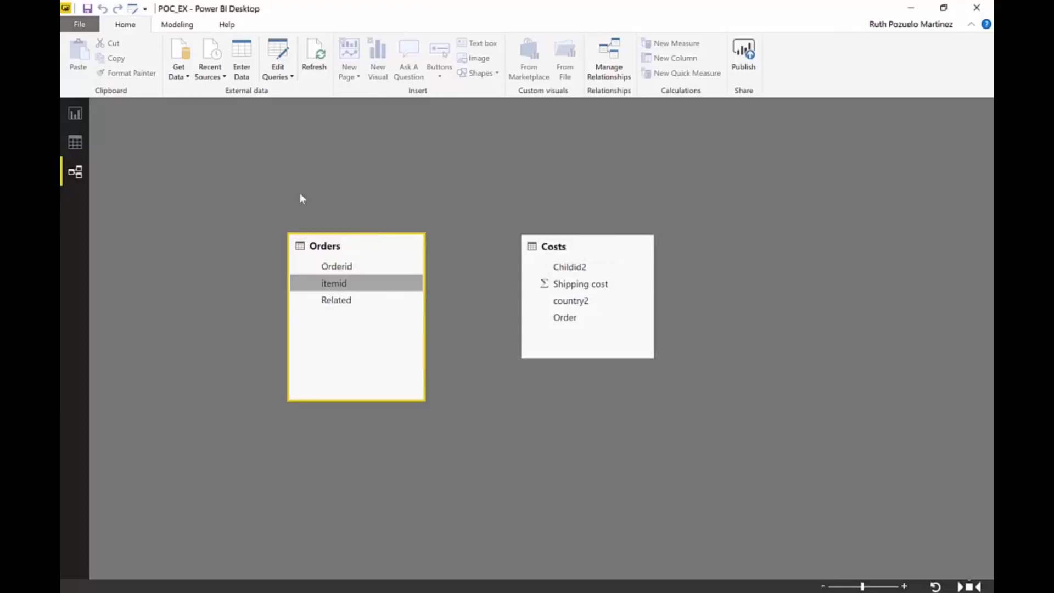
- Add a calculated column named Lookup child cost to the Orders table and begin its formula with LOOKUPVALUE
{"action": "left_click", "coordinate": [77, 143]}
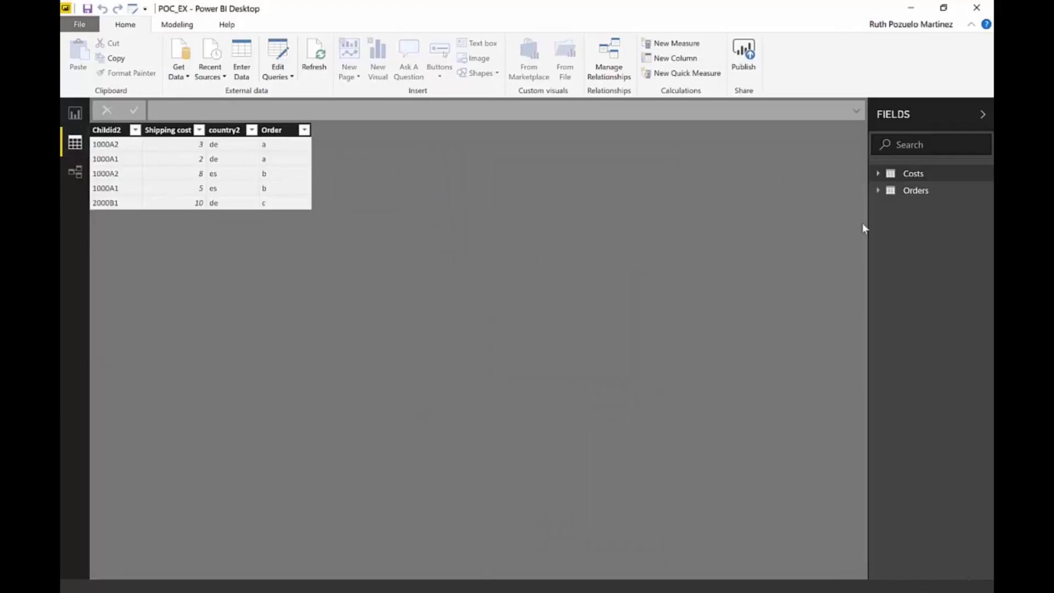
{"action": "left_click", "coordinate": [916, 194]}
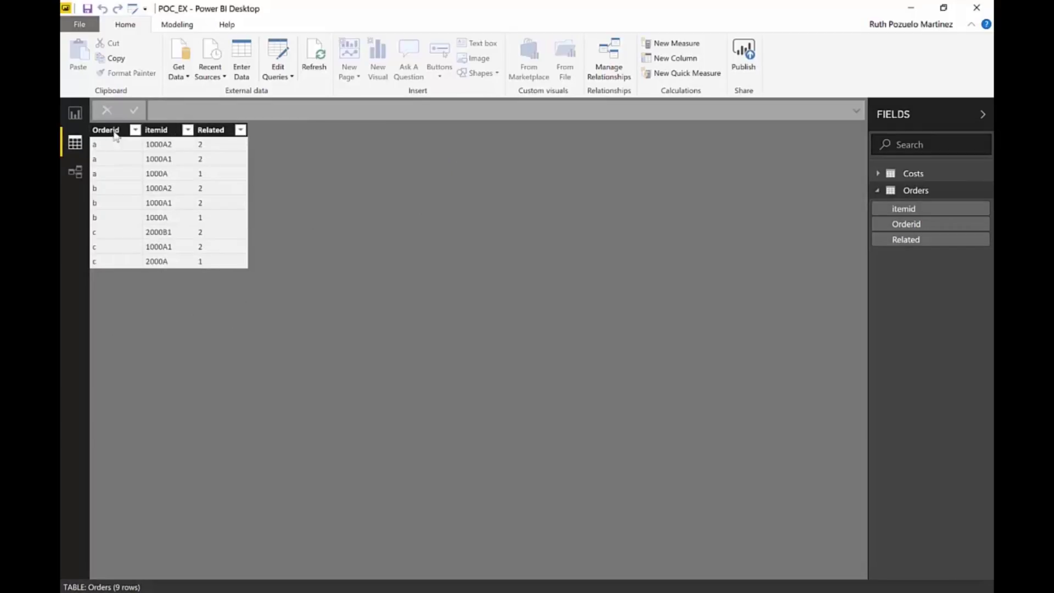
{"action": "left_click", "coordinate": [176, 26]}
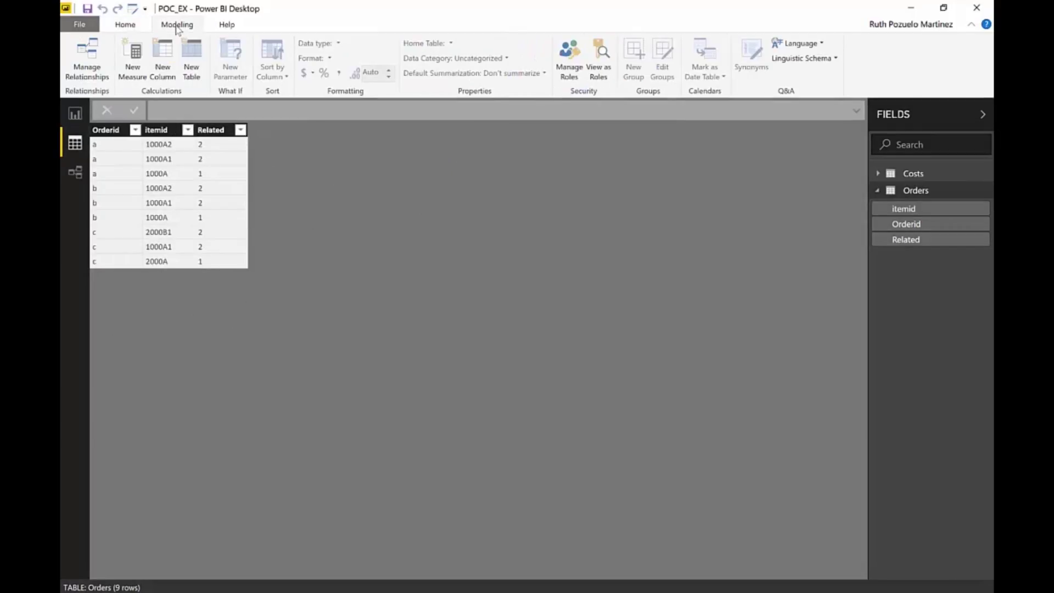
{"action": "left_click", "coordinate": [163, 55]}
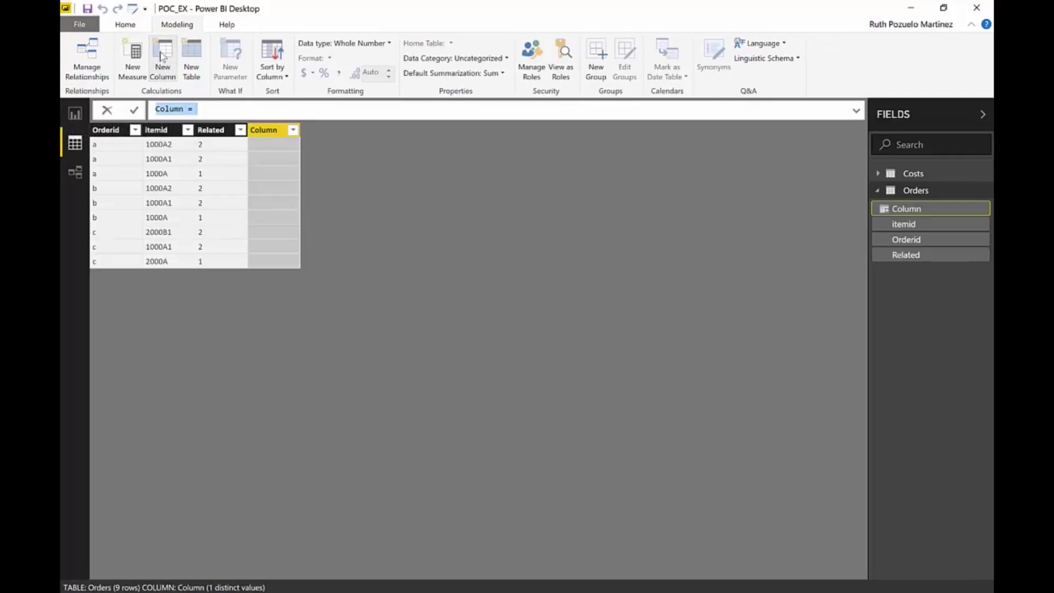
{"action": "left_click", "coordinate": [207, 109]}
{"action": "triple_click", "coordinate": [160, 110]}
{"action": "type", "text": "Lookupc"}
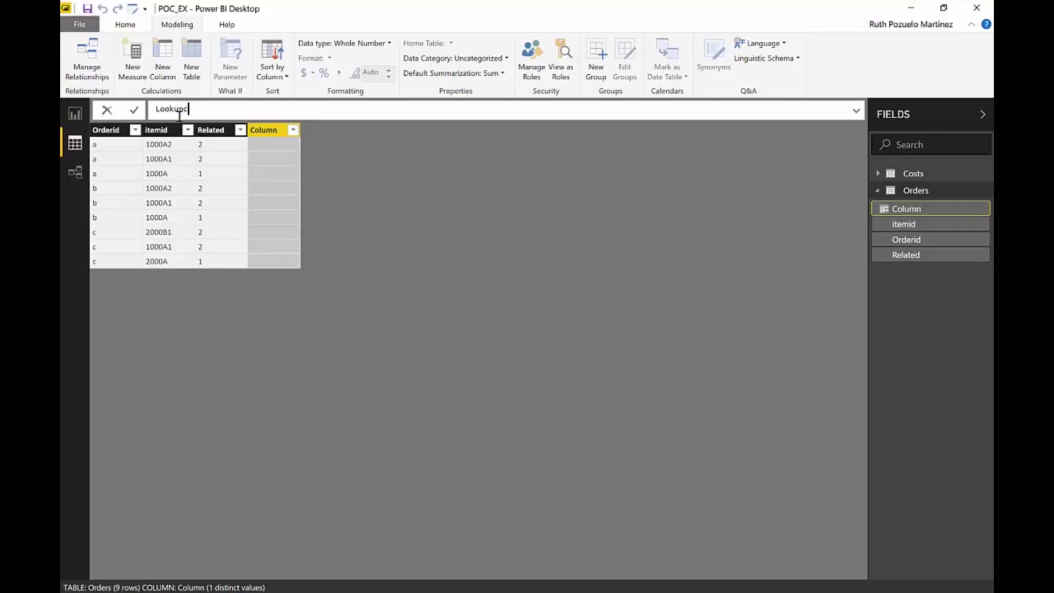
{"action": "key", "text": "BackSpace"}
{"action": "type", "text": "child cost= LOOKUPVALUE("}
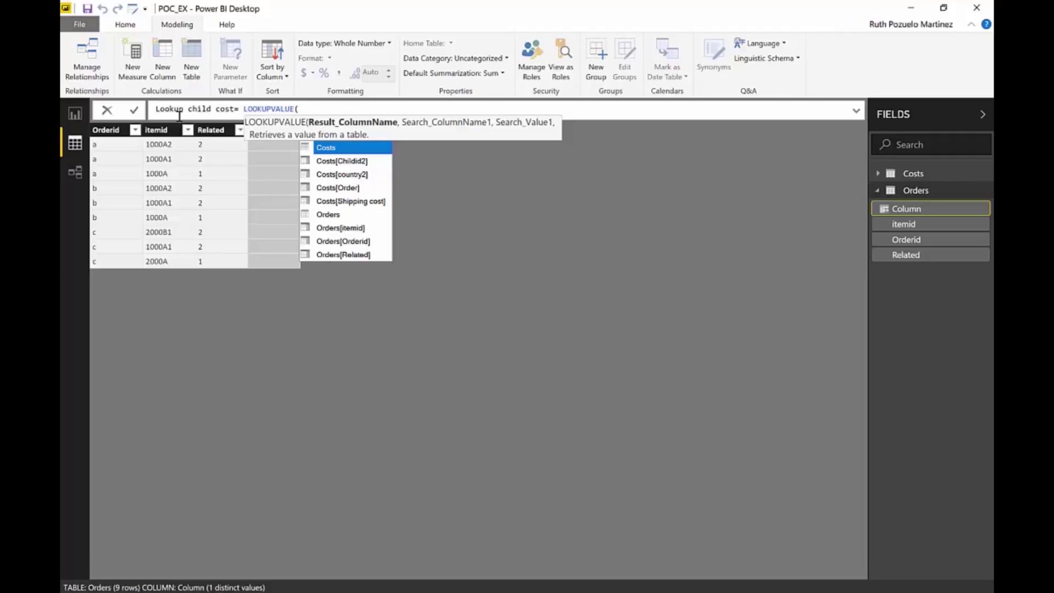
- Set Costs[Shipping cost] as the result column of the LOOKUPVALUE formula
{"action": "key", "text": "Down"}
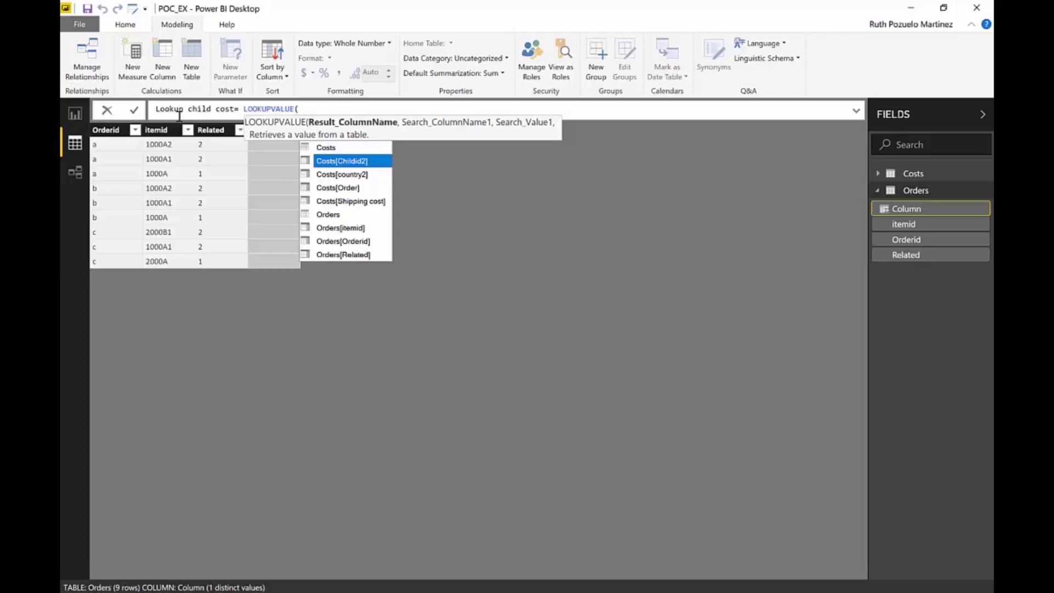
{"action": "key", "text": "Down"}
{"action": "key", "text": "Down"}
{"action": "key", "text": "Down"}
{"action": "key", "text": "Tab"}
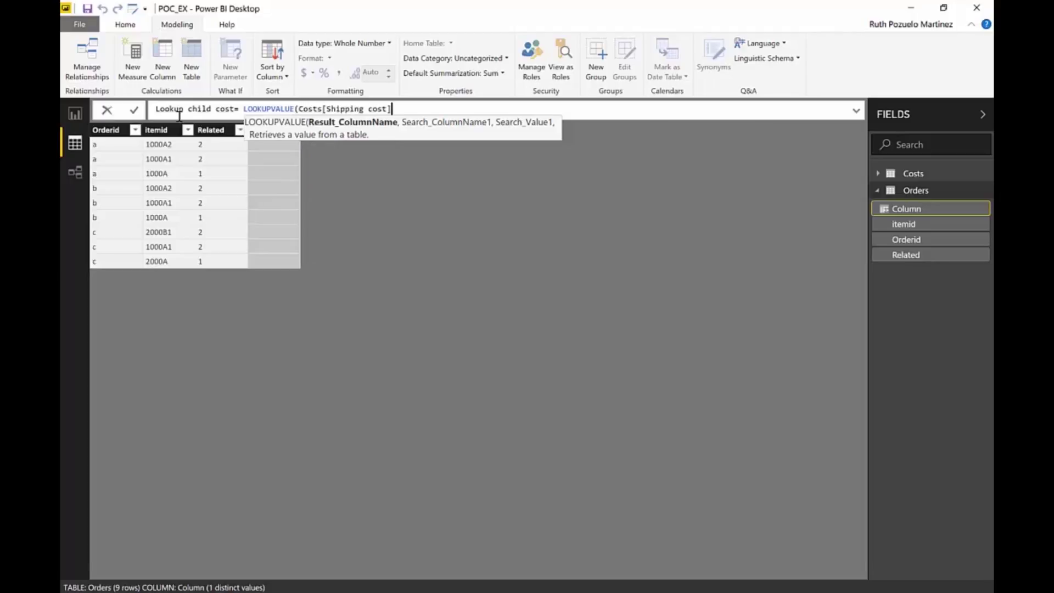
- Add the first search pair to the formula, matching Costs[Childid2] with Orders[itemid]
{"action": "type", "text": ", c"}
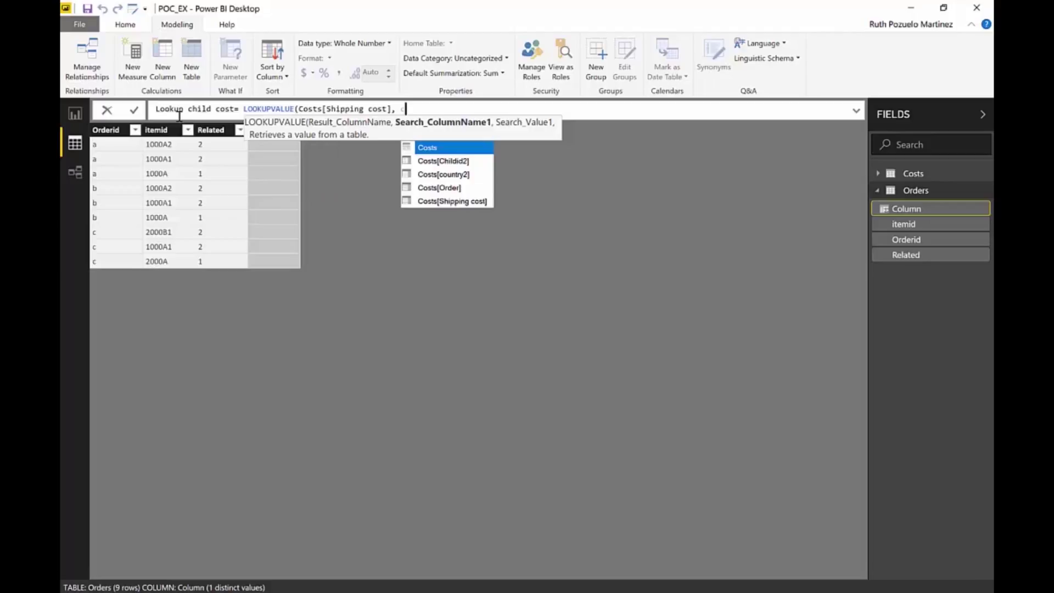
{"action": "key", "text": "Down"}
{"action": "key", "text": "Tab"}
{"action": "type", "text": ", "}
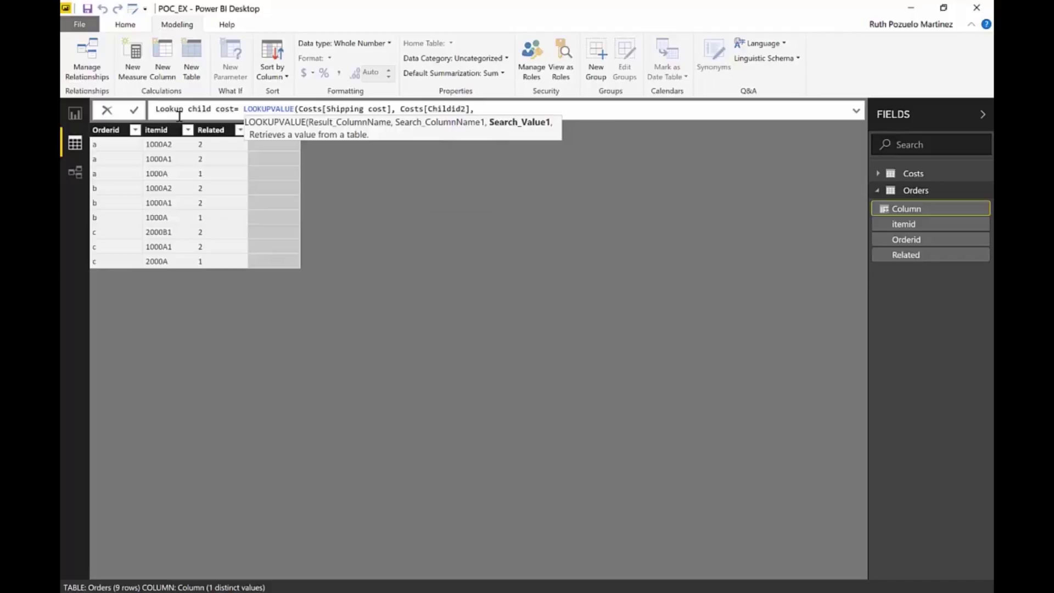
{"action": "type", "text": "orde"}
{"action": "key", "text": "Down"}
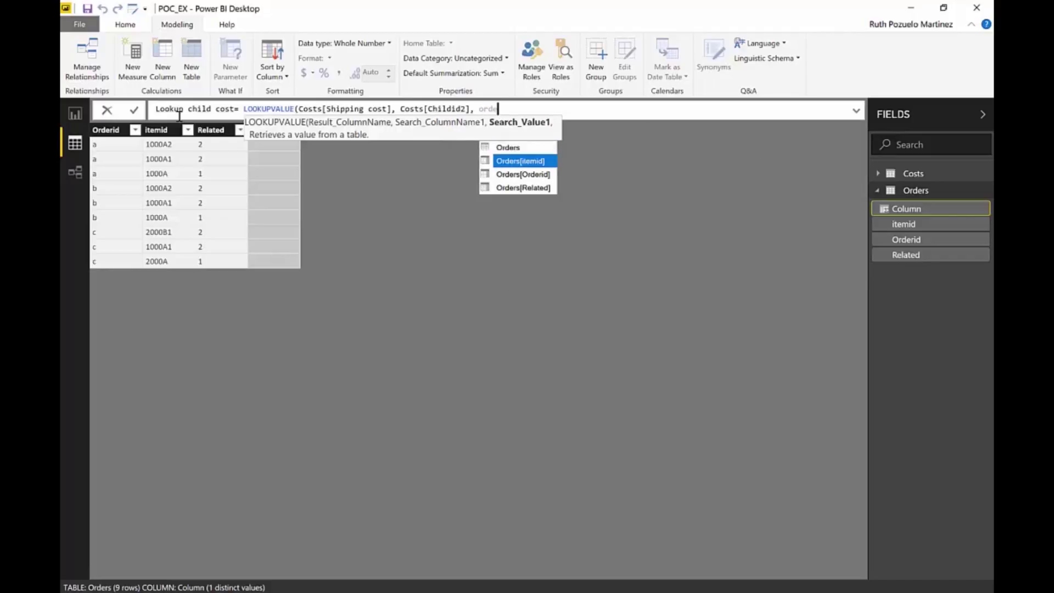
{"action": "key", "text": "Tab"}
{"action": "type", "text": ","}
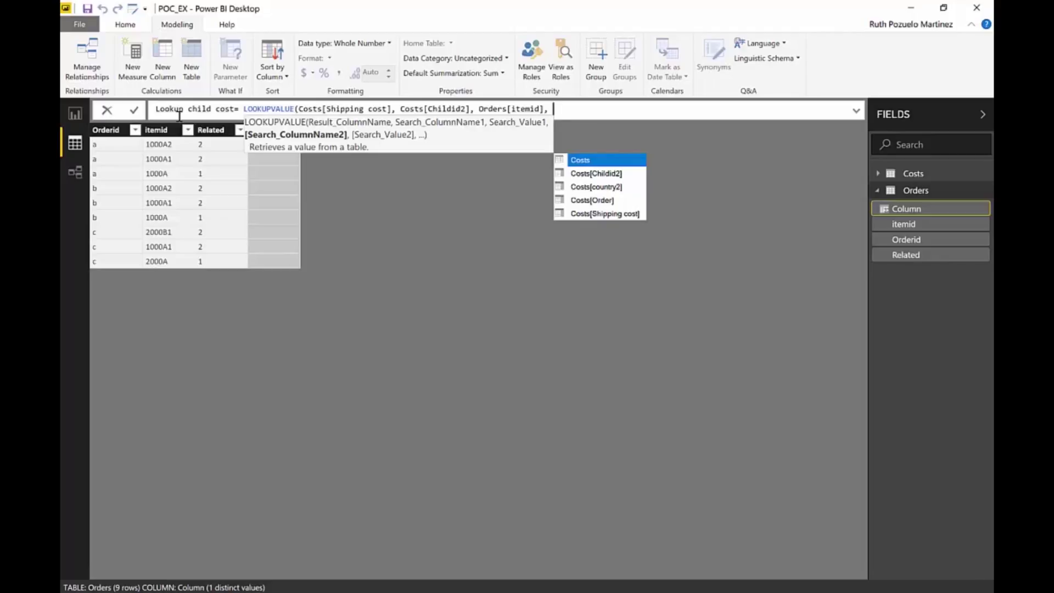
- Add the second search pair, matching Costs[Order] with Orders[Orderid], then close and commit the formula
{"action": "type", "text": "cos"}
{"action": "key", "text": "Down"}
{"action": "key", "text": "Down"}
{"action": "key", "text": "Down"}
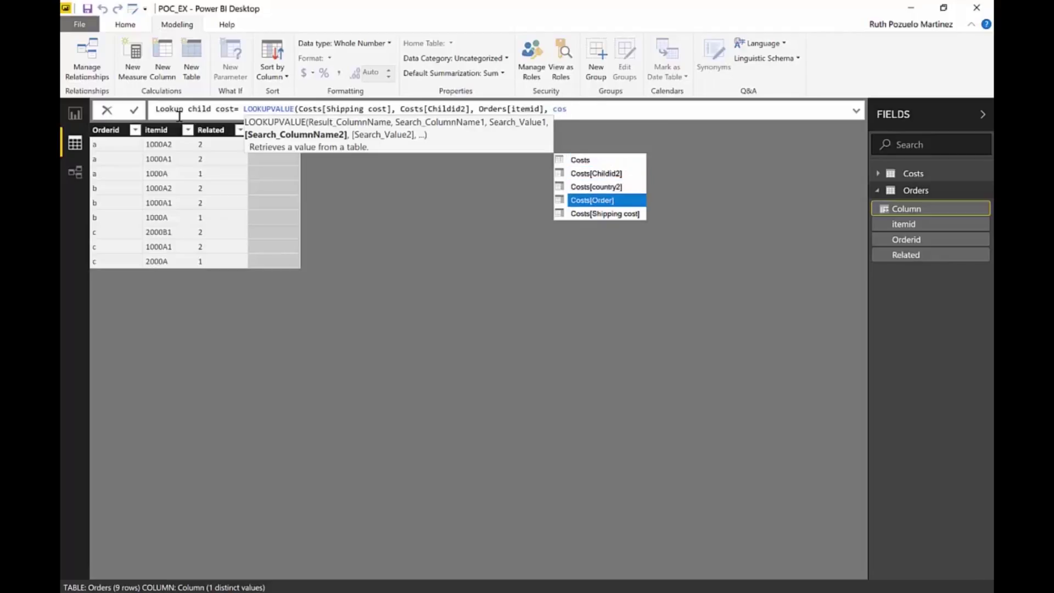
{"action": "key", "text": "Tab"}
{"action": "type", "text": ",c"}
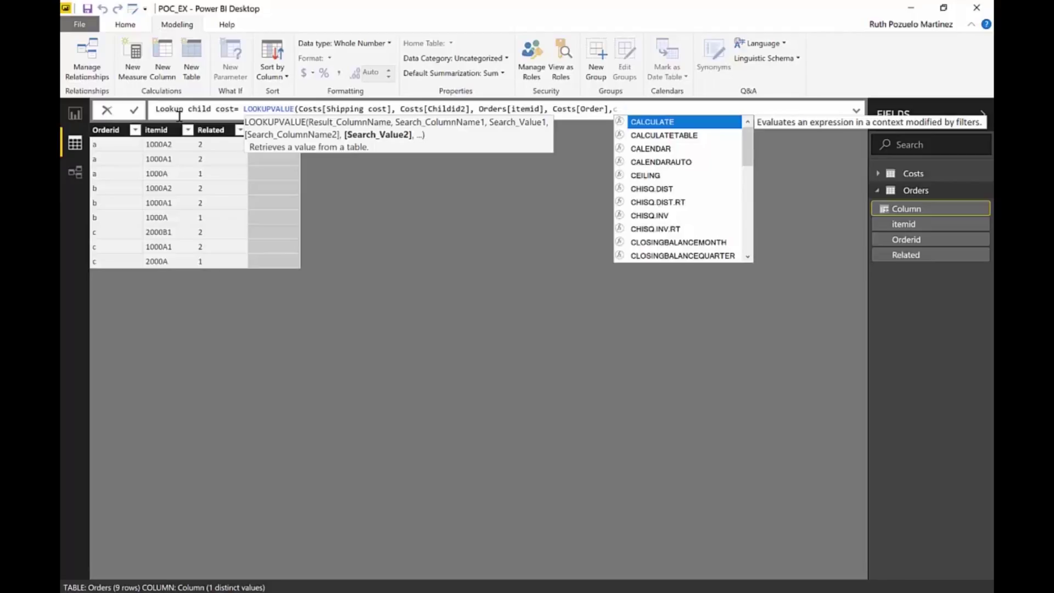
{"action": "key", "text": "BackSpace"}
{"action": "type", "text": "orde"}
{"action": "key", "text": "Down"}
{"action": "key", "text": "Down"}
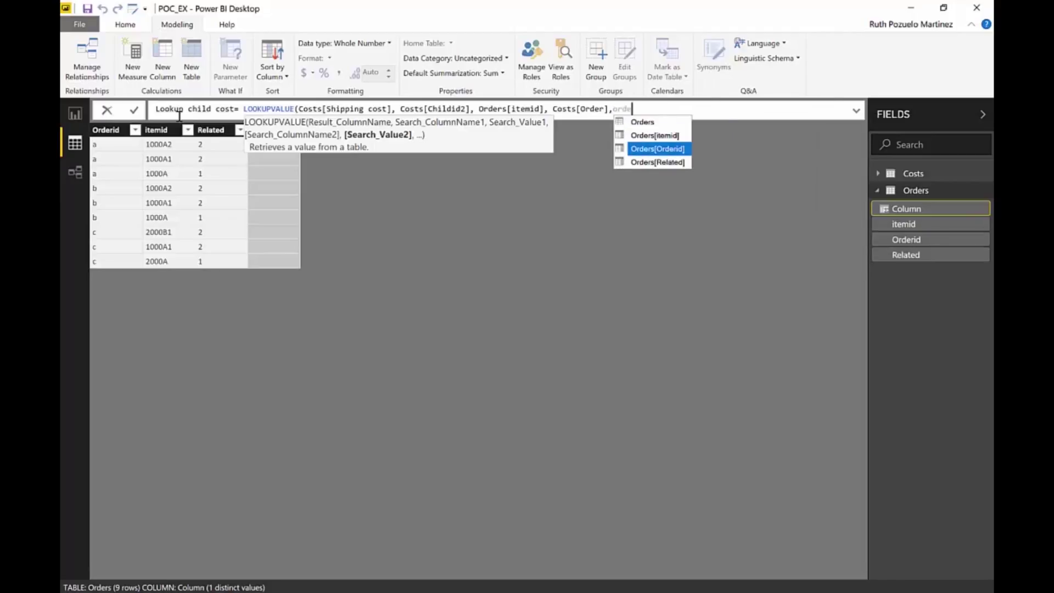
{"action": "key", "text": "Tab"}
{"action": "type", "text": ")"}
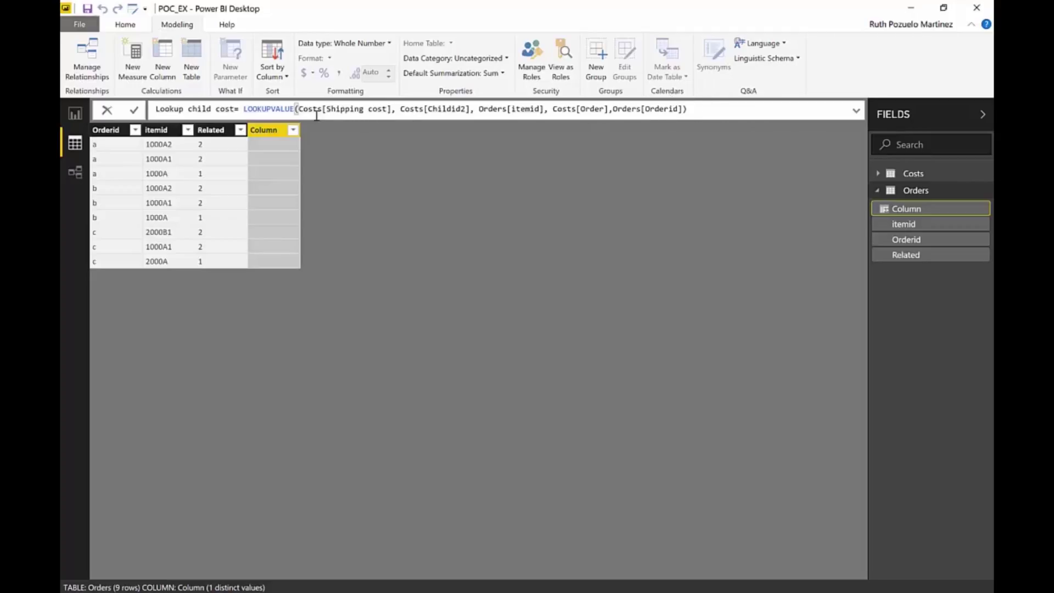
{"action": "key", "text": "Return"}
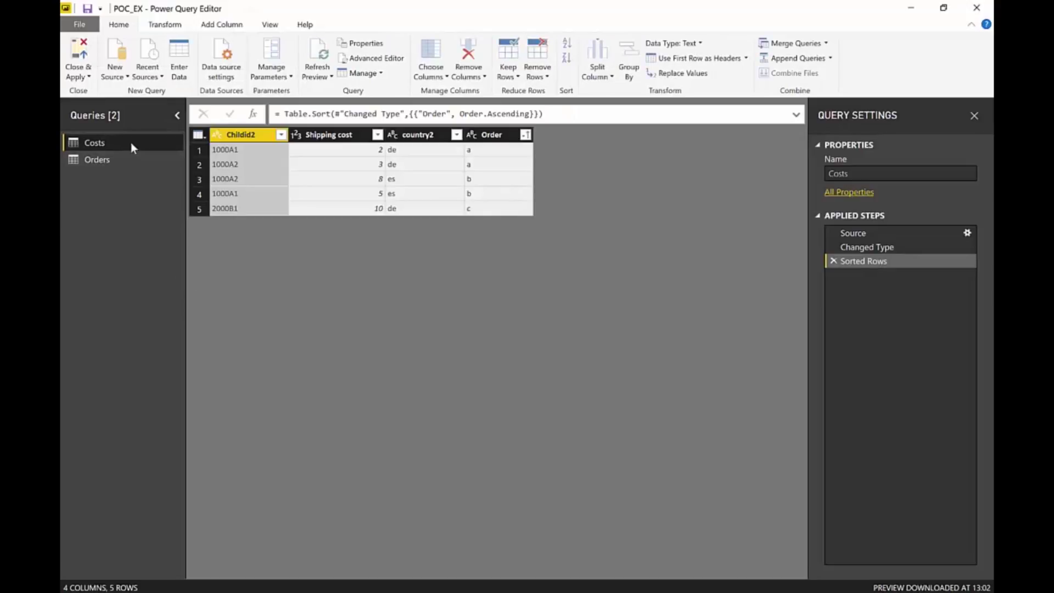
- Edit the Costs query's source table, adding a sixth row with Childid2 1000A2 and Shipping cost 4
{"action": "left_click", "coordinate": [968, 234]}
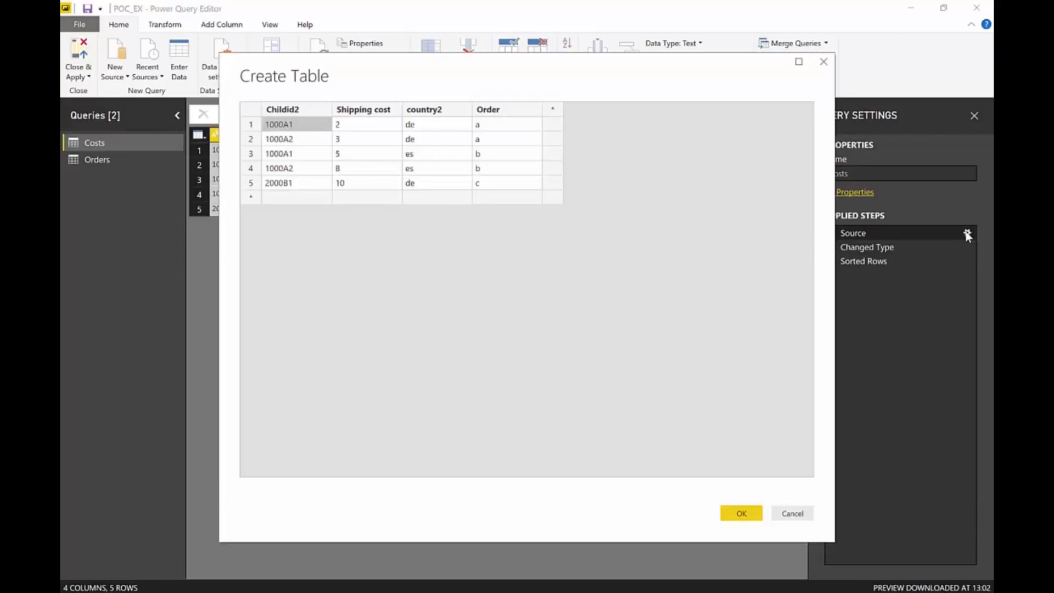
{"action": "left_click_drag", "start_coordinate": [378, 77], "coordinate": [364, 137]}
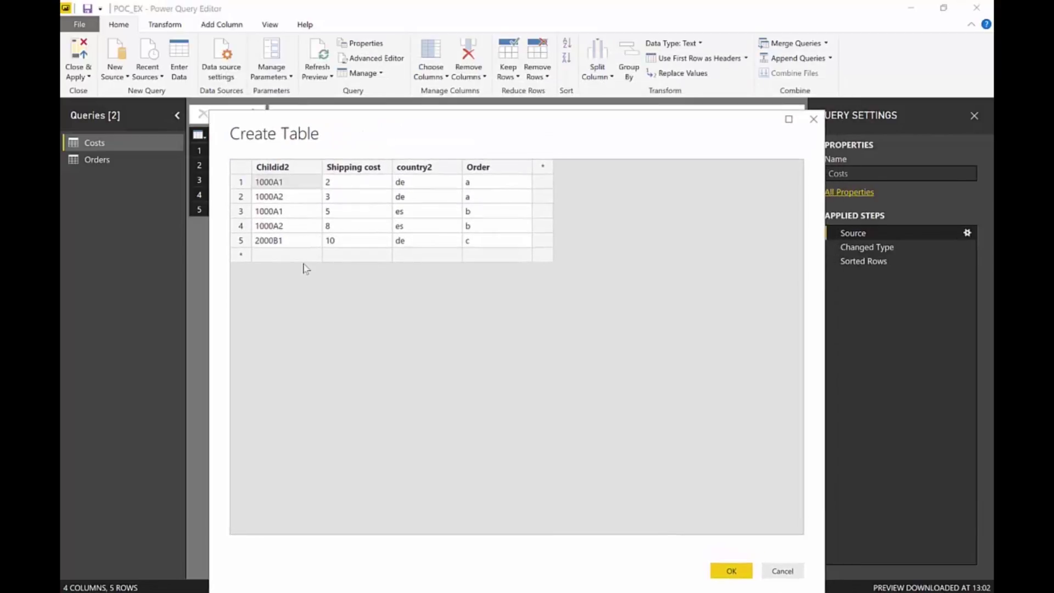
{"action": "left_click", "coordinate": [304, 254]}
{"action": "type", "text": "1000A"}
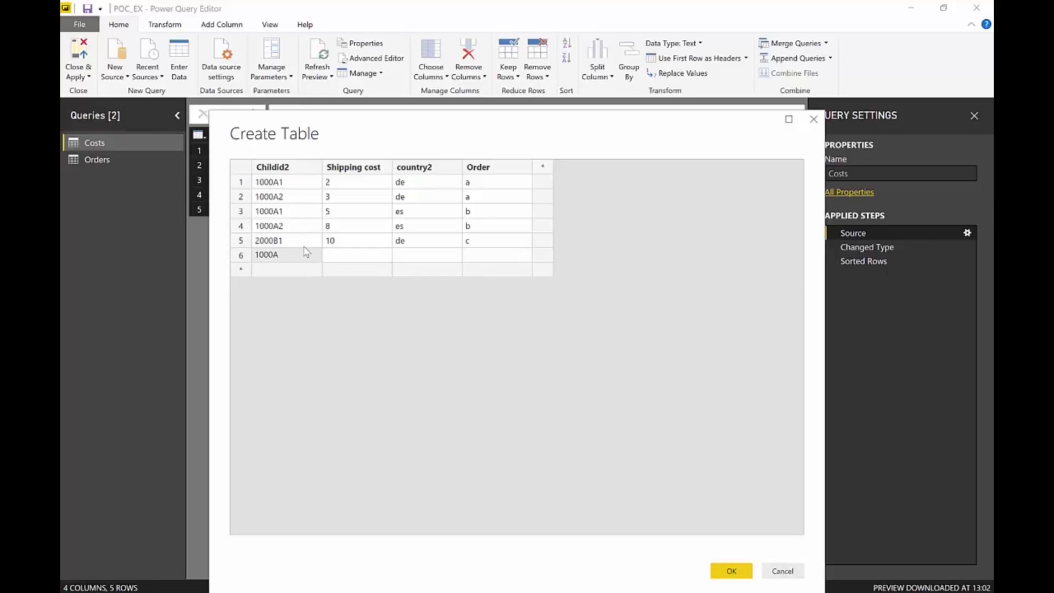
{"action": "type", "text": "2"}
{"action": "key", "text": "Tab"}
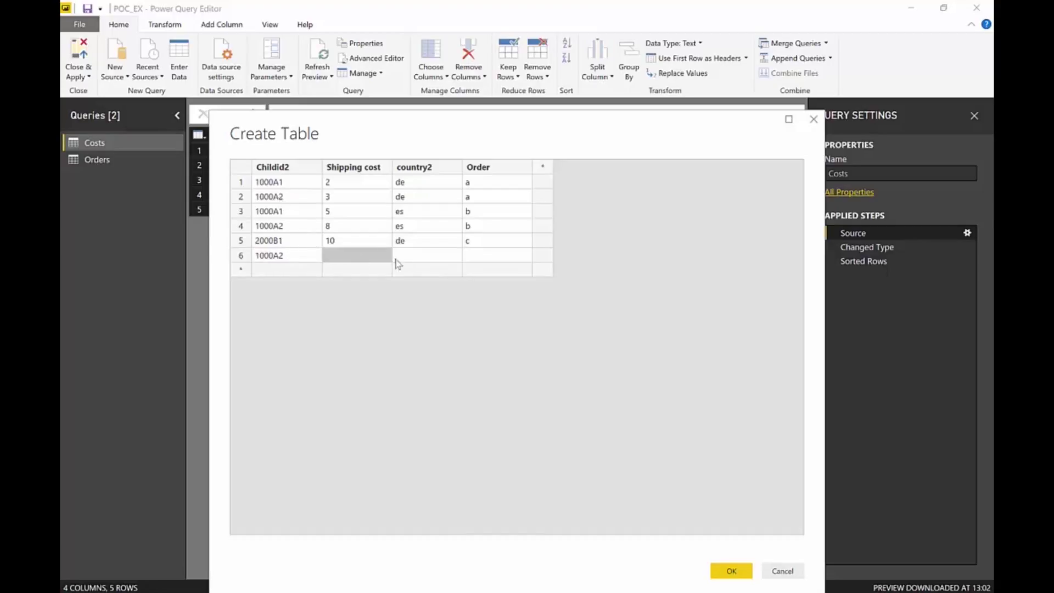
{"action": "type", "text": "4"}
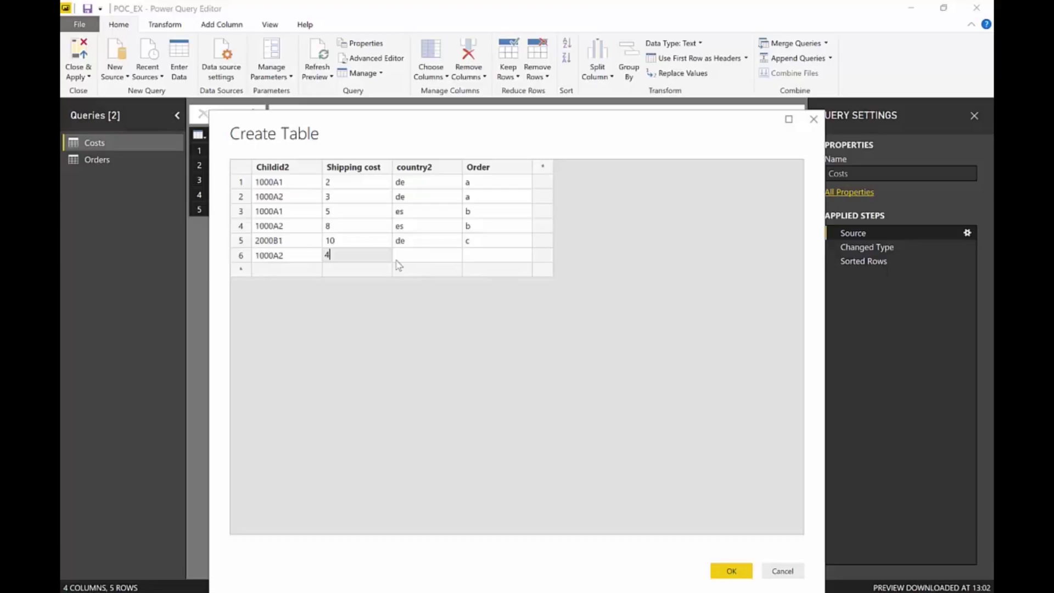
- Complete the new row with country2 es and Order a, and apply the query changes to the model
{"action": "key", "text": "Tab"}
{"action": "type", "text": "de"}
{"action": "key", "text": "Tab"}
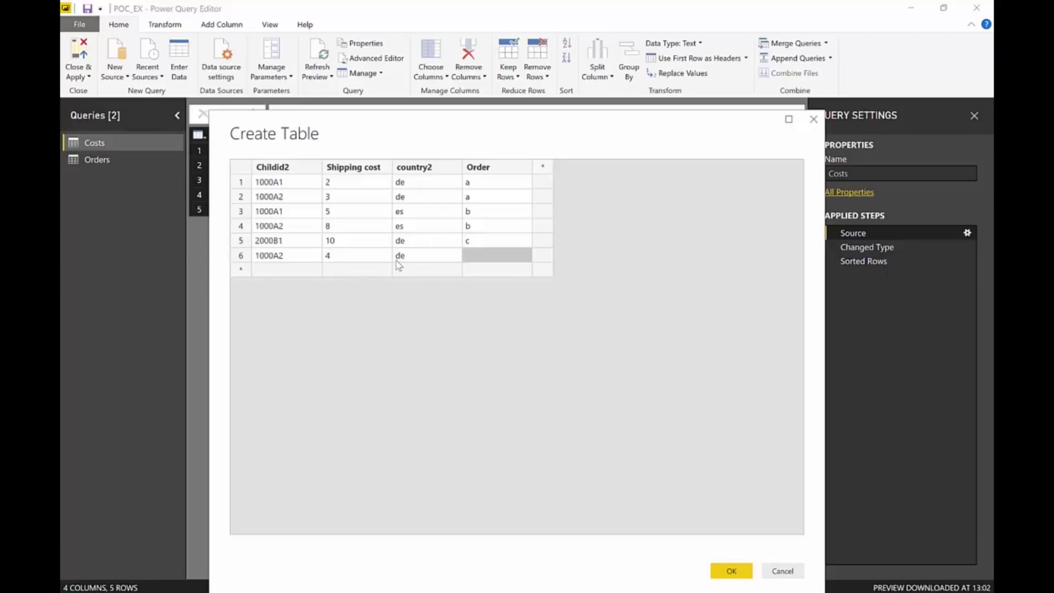
{"action": "key", "text": "shift+Tab"}
{"action": "key", "text": "shift+Tab"}
{"action": "key", "text": "Tab"}
{"action": "type", "text": "es"}
{"action": "key", "text": "Tab"}
{"action": "type", "text": "a"}
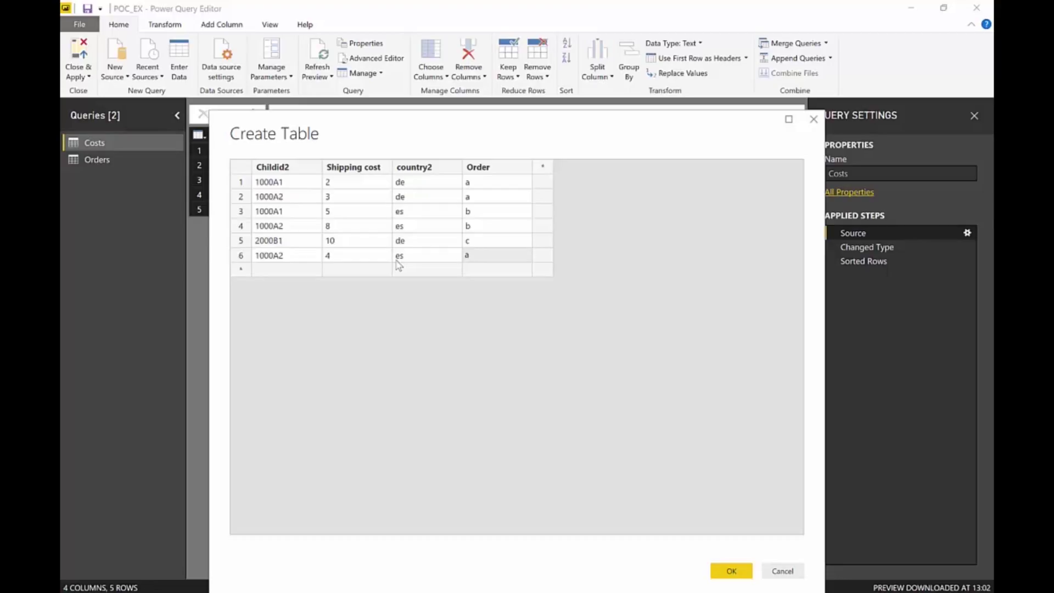
{"action": "left_click", "coordinate": [732, 571]}
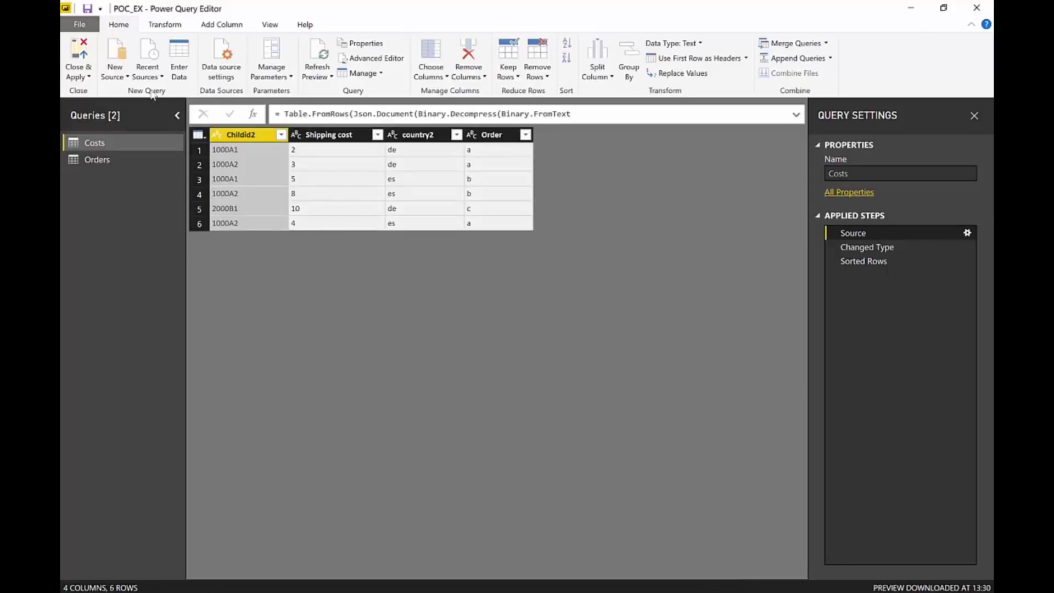
{"action": "left_click", "coordinate": [78, 53]}
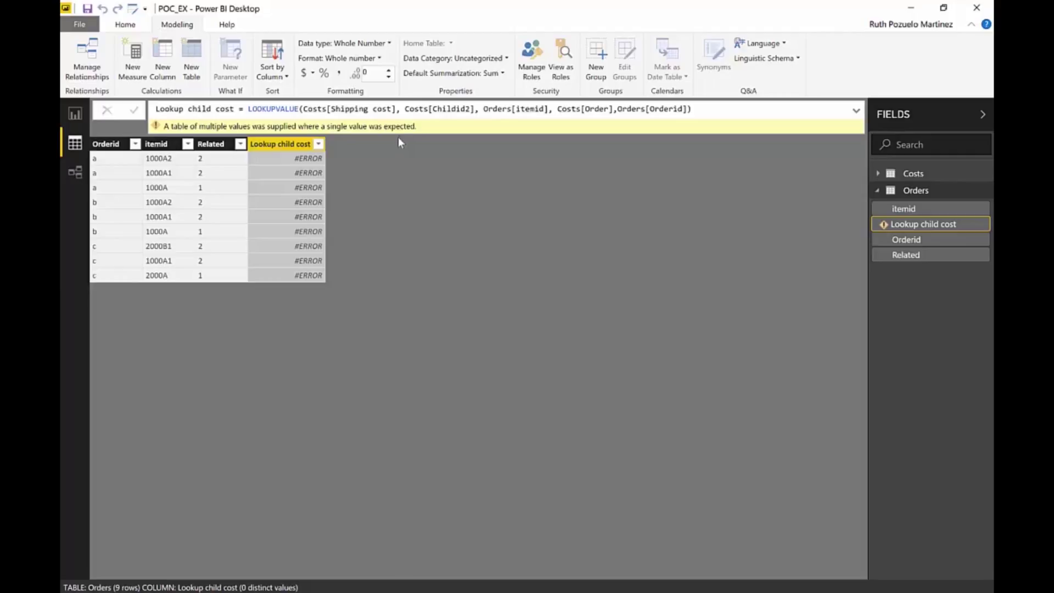
- Add a calculated column named LookupchildFNB to the Orders table and start its formula with CALCULATE
{"action": "left_click", "coordinate": [133, 8]}
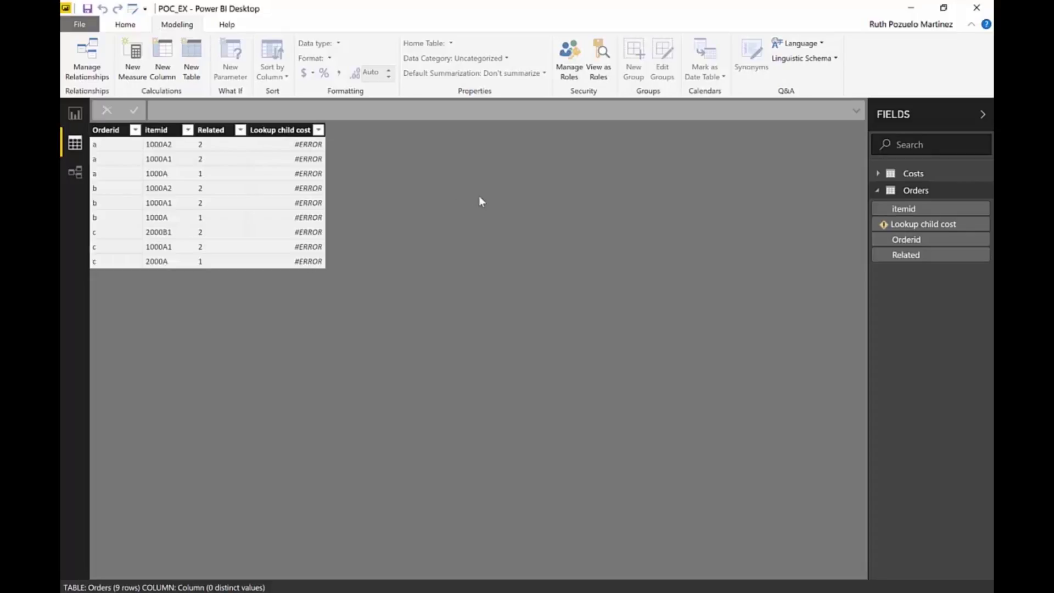
{"action": "left_click", "coordinate": [163, 64]}
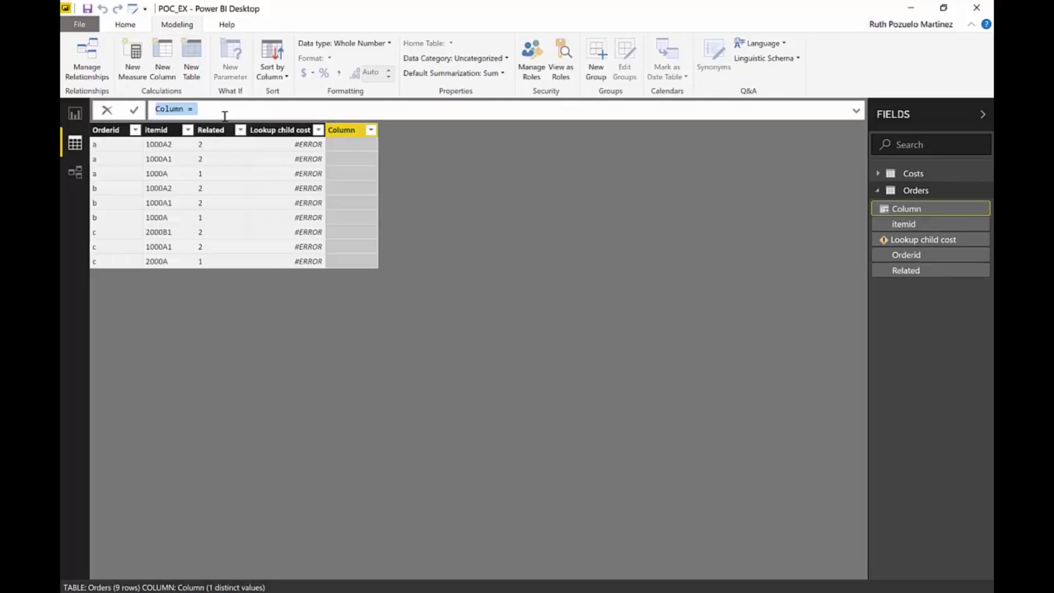
{"action": "type", "text": "LookupchildFNN"}
{"action": "key", "text": "BackSpace"}
{"action": "type", "text": "B= c"}
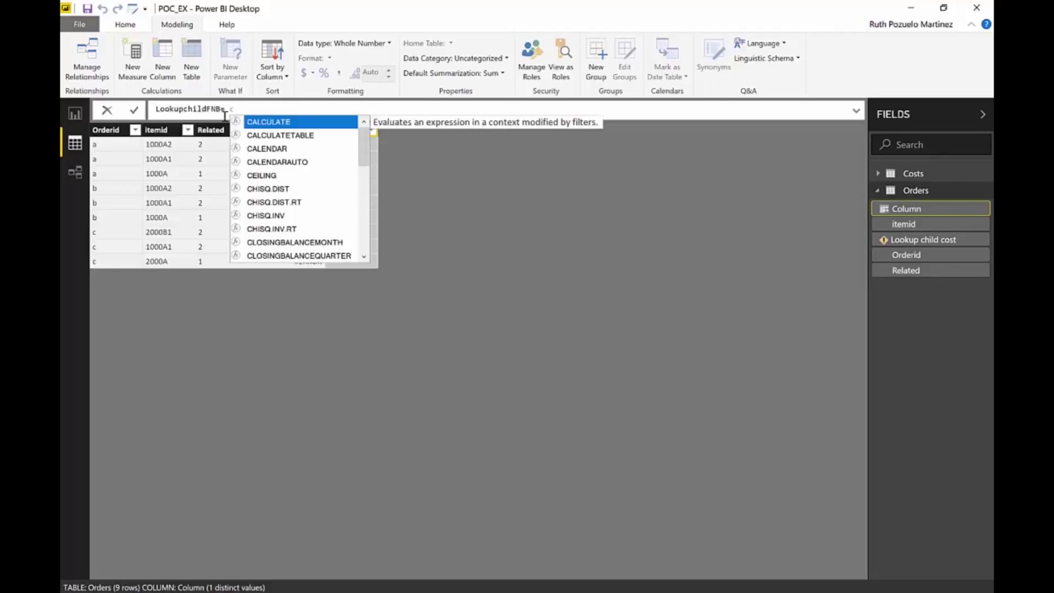
{"action": "key", "text": "Tab"}
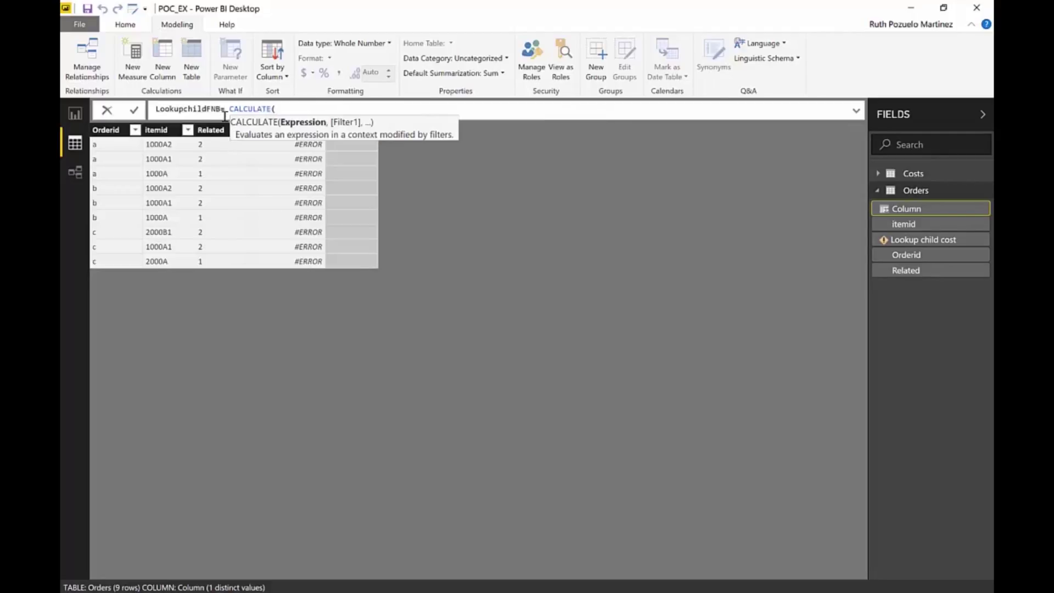
{"action": "key", "text": "shift+Return"}
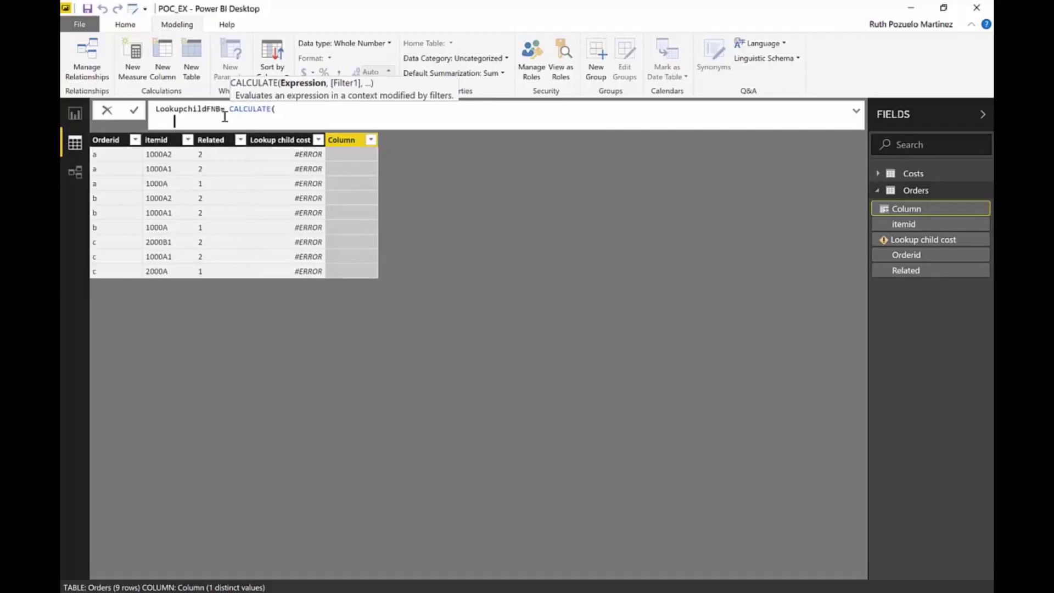
- Insert the FIRSTNONBLANK function as the CALCULATE expression on a new formula line
{"action": "type", "text": "fis"}
{"action": "key", "text": "Tab"}
{"action": "key", "text": "BackSpace"}
{"action": "key", "text": "BackSpace"}
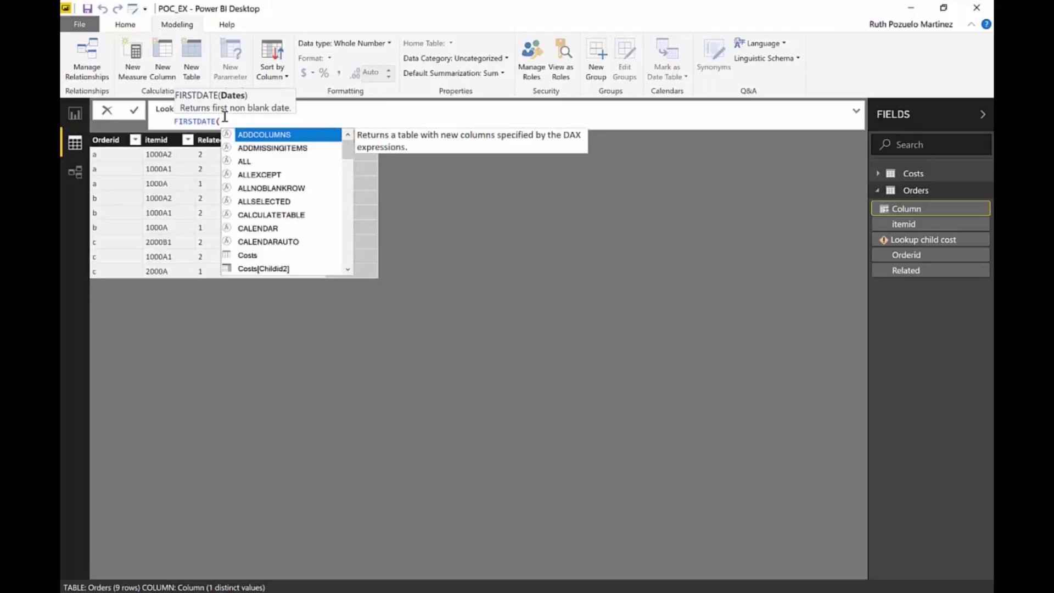
{"action": "key", "text": "BackSpace"}
{"action": "key", "text": "BackSpace"}
{"action": "key", "text": "BackSpace"}
{"action": "key", "text": "Down"}
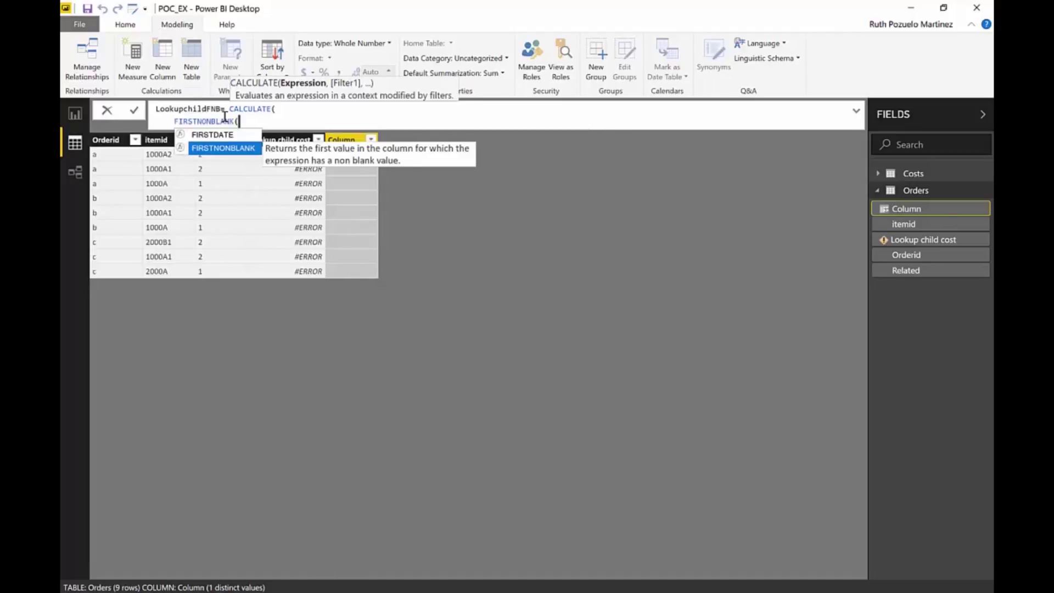
{"action": "key", "text": "Tab"}
- Give FIRSTNONBLANK the arguments Costs[Shipping cost] and 1, and close the function
{"action": "type", "text": "cos"}
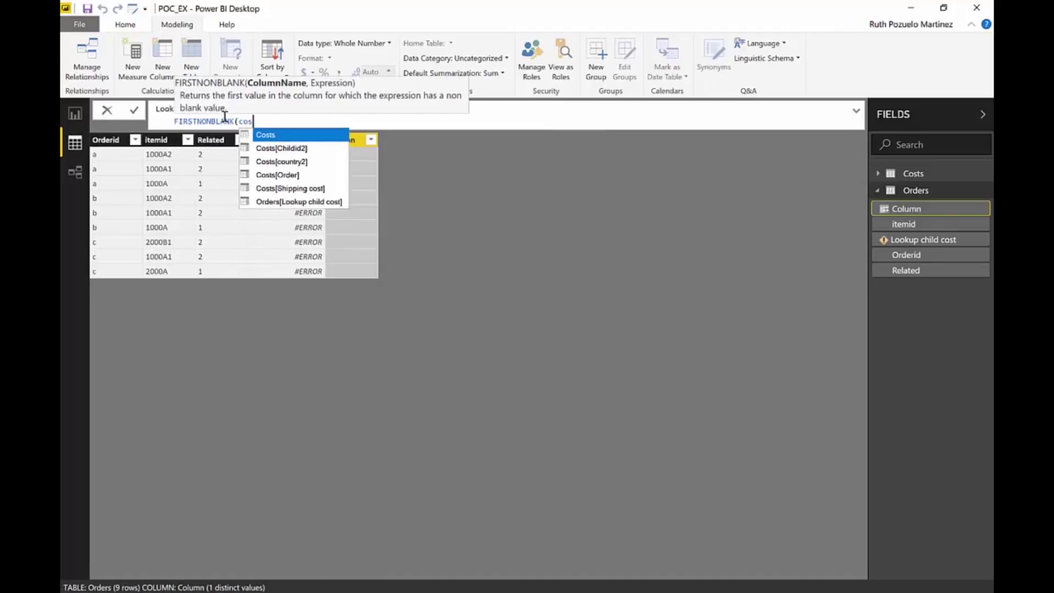
{"action": "key", "text": "Down"}
{"action": "key", "text": "Down"}
{"action": "key", "text": "Down"}
{"action": "key", "text": "Down"}
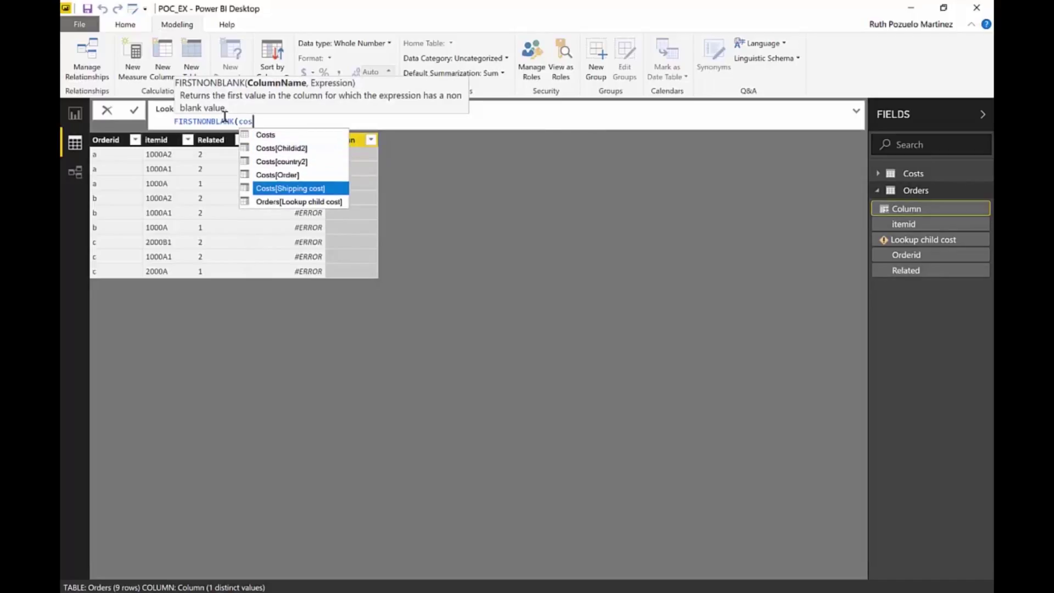
{"action": "key", "text": "Tab"}
{"action": "type", "text": ",1)"}
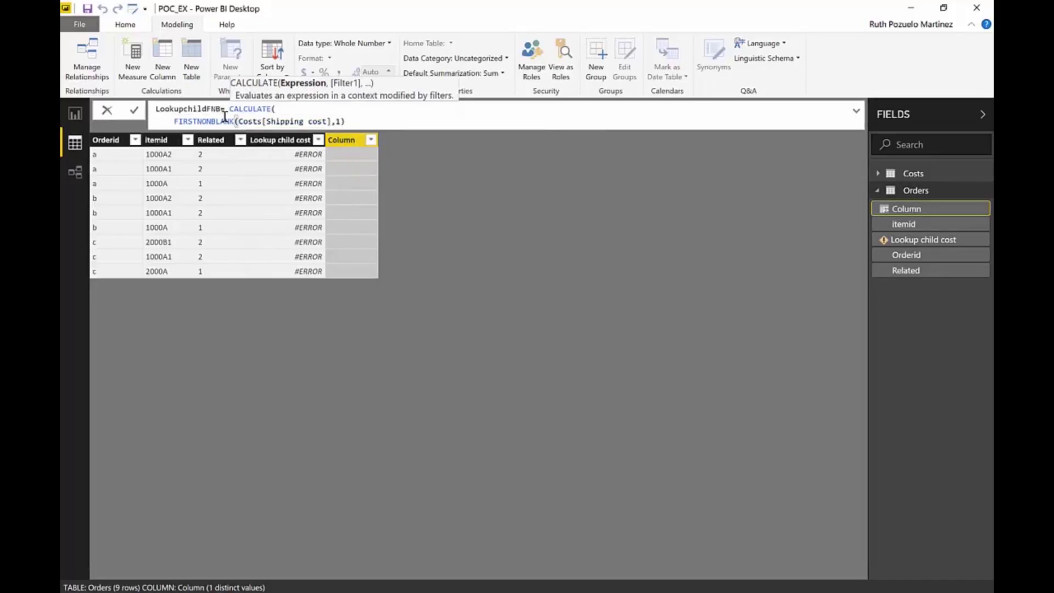
{"action": "type", "text": ","}
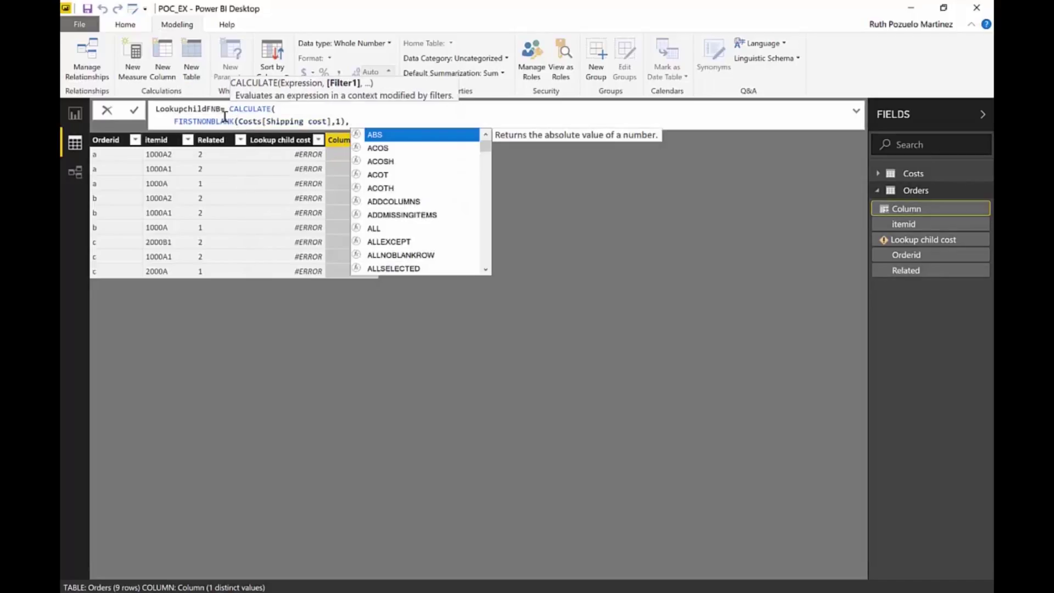
- Start a FILTER over the Costs table as CALCULATE's filter argument, on separate formula lines
{"action": "key", "text": "shift+Return"}
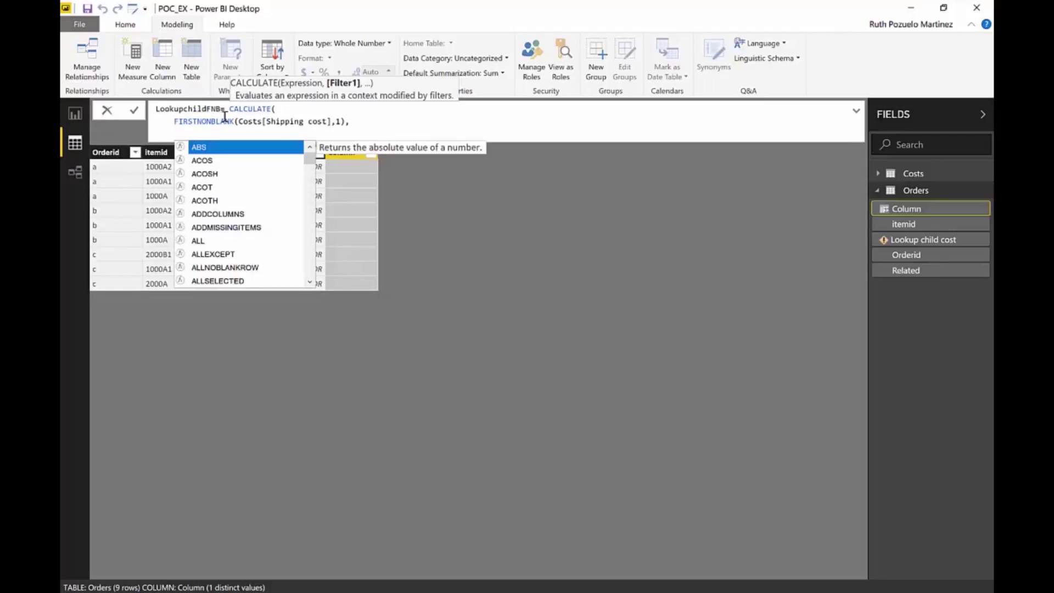
{"action": "type", "text": "FILTER("}
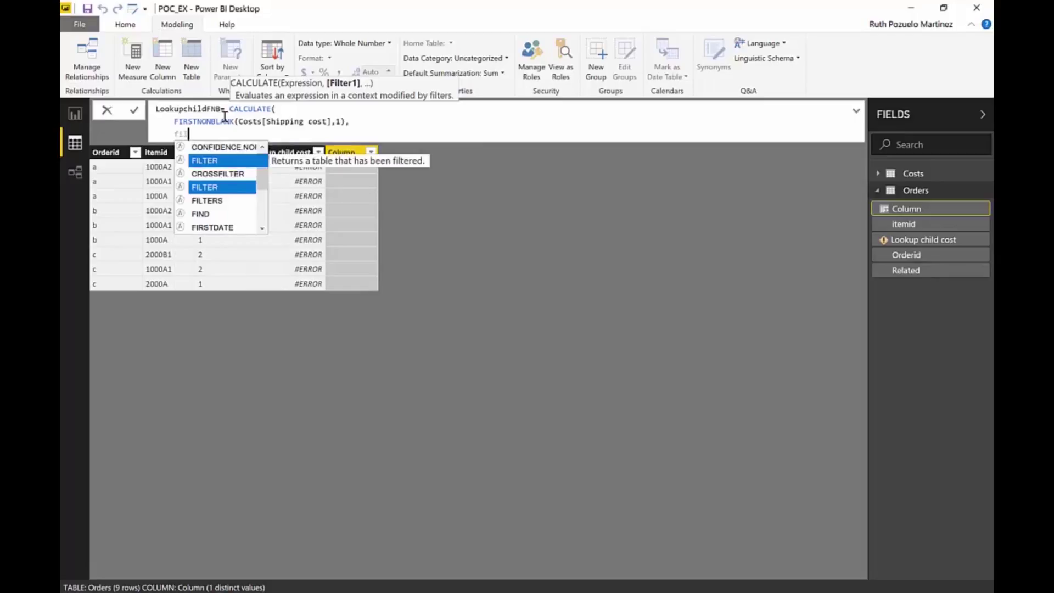
{"action": "key", "text": "shift+Return"}
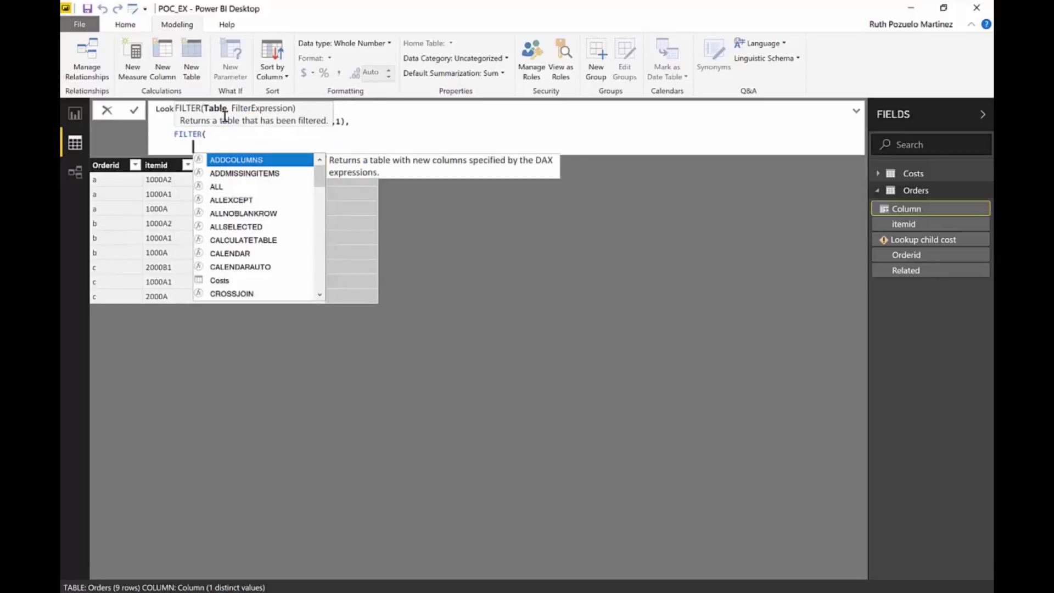
{"action": "type", "text": "co"}
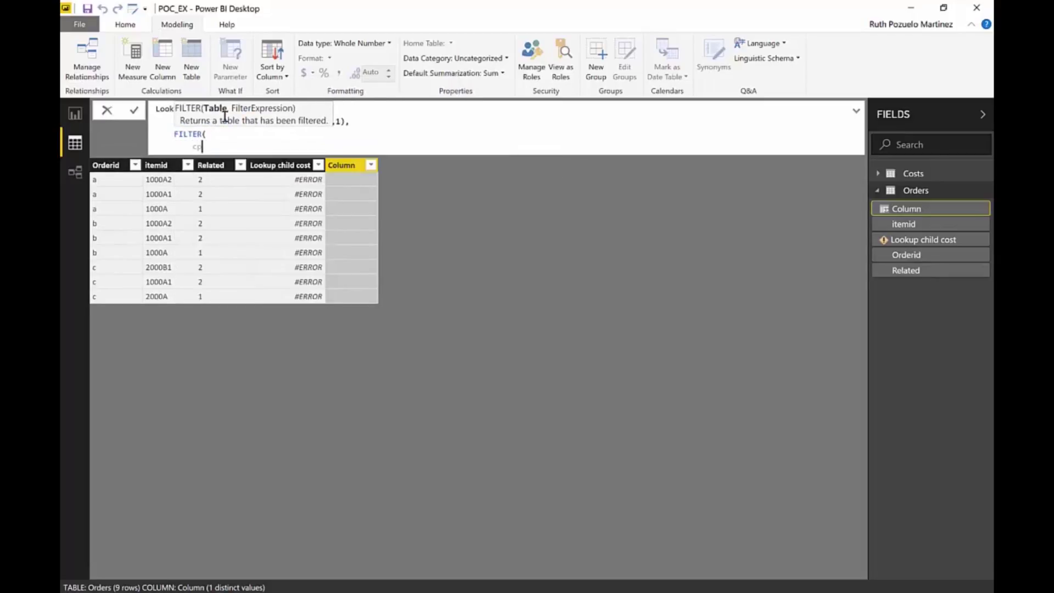
{"action": "key", "text": "Tab"}
- Add the first filter condition, Costs[Childid2]=Orders[itemid]
{"action": "type", "text": ", cos"}
{"action": "key", "text": "Down"}
{"action": "key", "text": "Down"}
{"action": "key", "text": "Tab"}
{"action": "type", "text": "="}
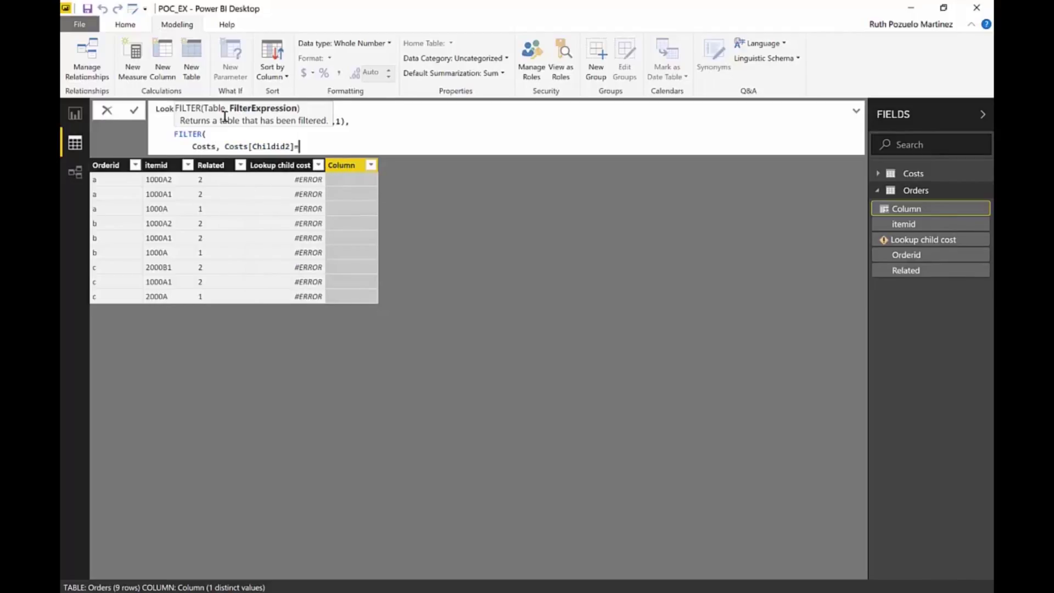
{"action": "type", "text": "orde"}
{"action": "key", "text": "Down"}
{"action": "key", "text": "Tab"}
{"action": "key", "text": "shift+Return"}
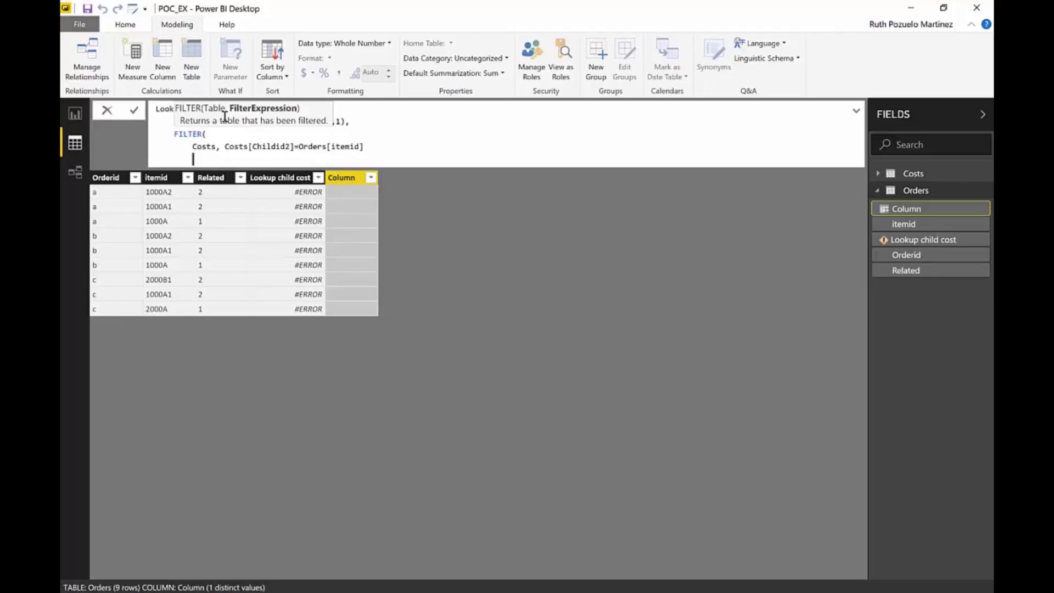
- Begin a second filter condition with && on the Costs[Order] column
{"action": "type", "text": "&& cos"}
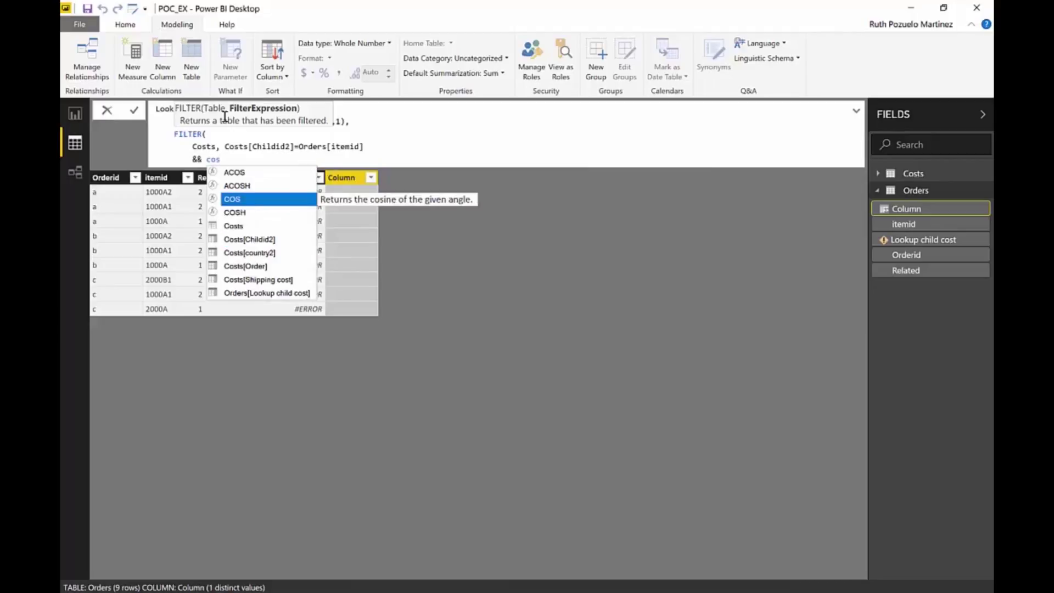
{"action": "key", "text": "Down"}
{"action": "key", "text": "Down"}
{"action": "key", "text": "Down"}
{"action": "key", "text": "Down"}
{"action": "key", "text": "Down"}
{"action": "key", "text": "Tab"}
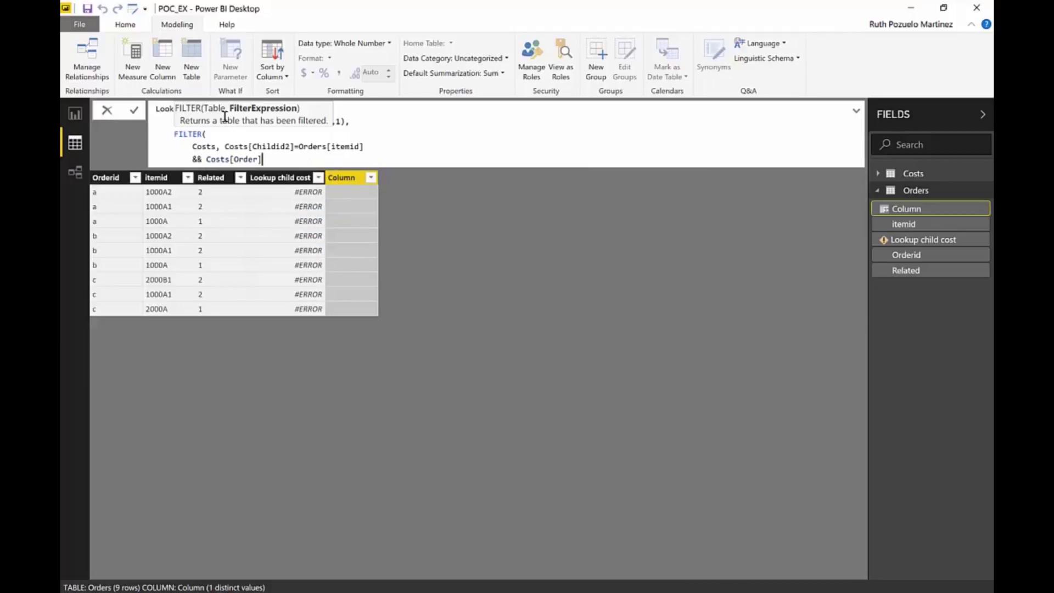
- Match the second condition to Orders[Orderid], close both functions, and commit the column formula
{"action": "type", "text": "=od"}
{"action": "key", "text": "Escape"}
{"action": "type", "text": "orde"}
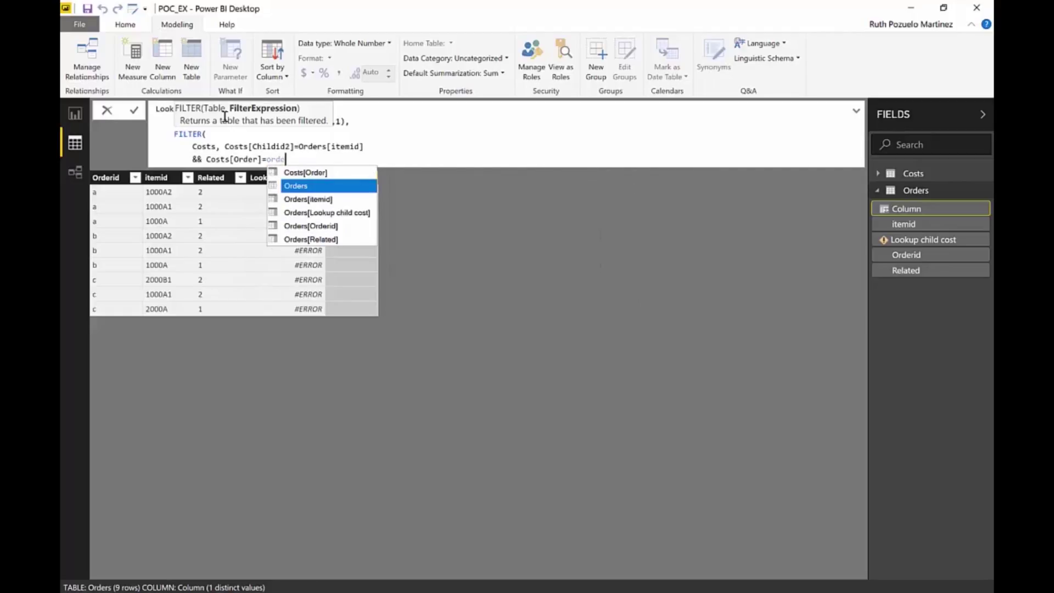
{"action": "key", "text": "Down"}
{"action": "key", "text": "Down"}
{"action": "key", "text": "Down"}
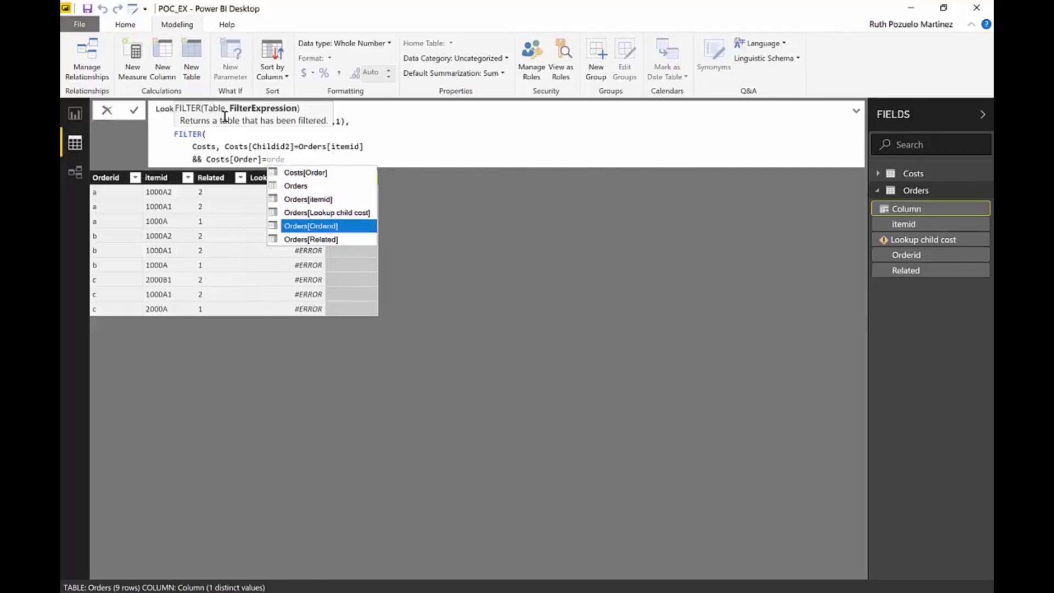
{"action": "key", "text": "Tab"}
{"action": "type", "text": ")"}
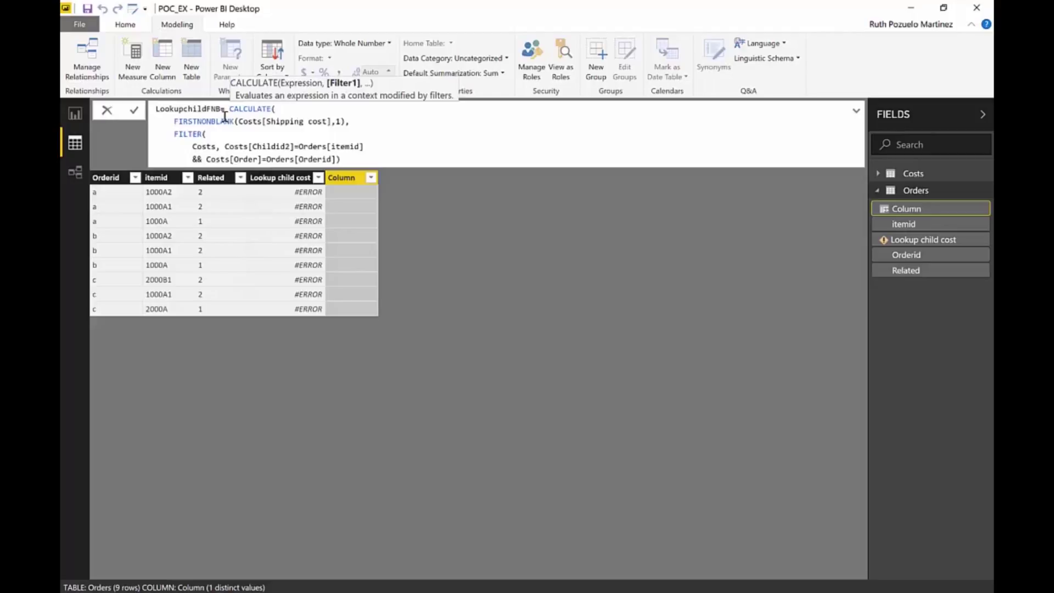
{"action": "type", "text": ")"}
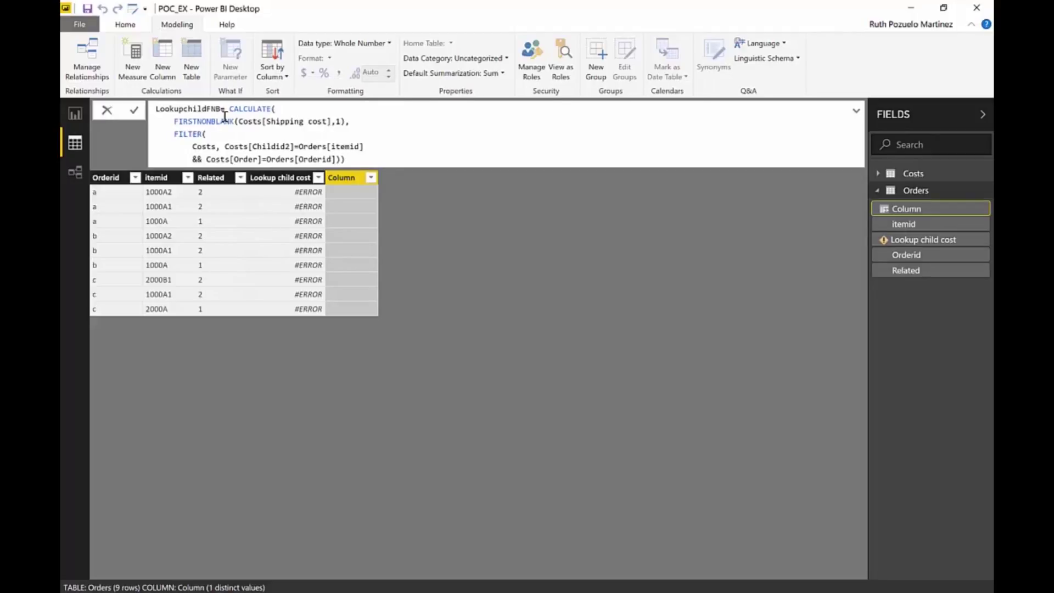
{"action": "key", "text": "Return"}
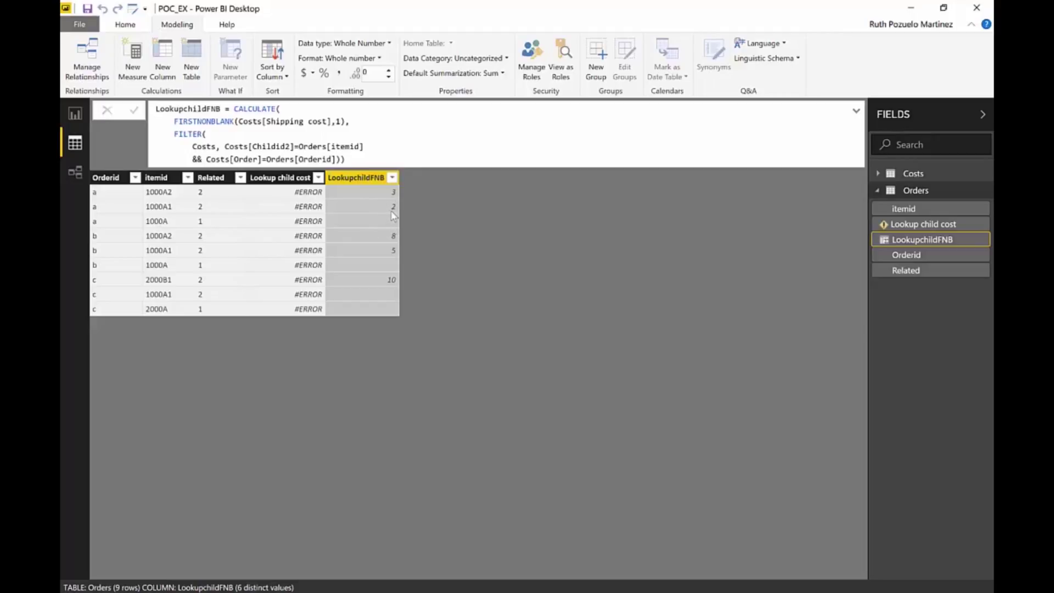
- Open the query editor and compare the rows and columns of the Costs and Orders queries
{"action": "left_click", "coordinate": [133, 9]}
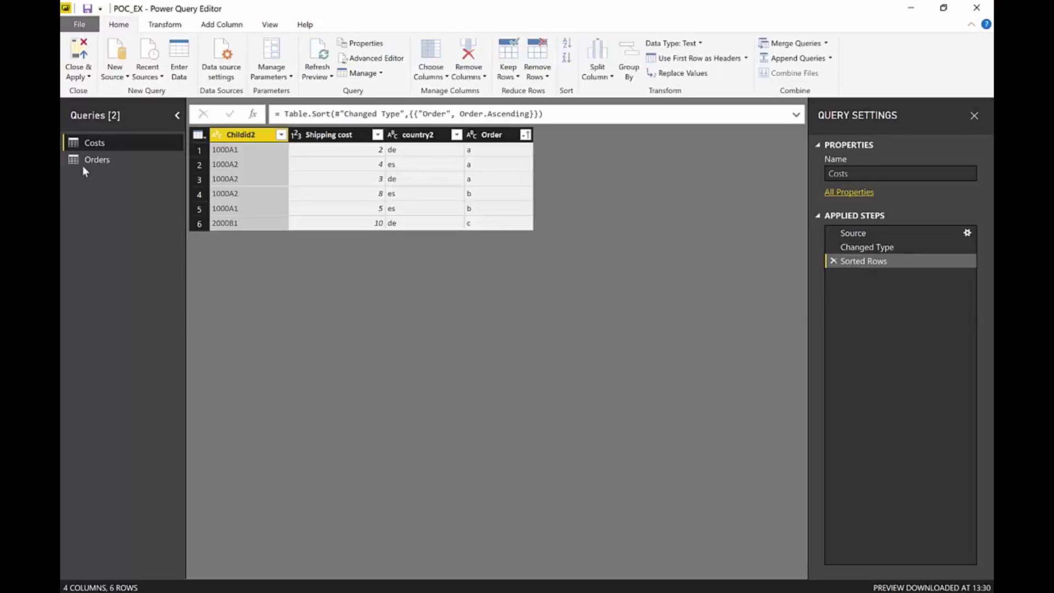
{"action": "left_click", "coordinate": [91, 162]}
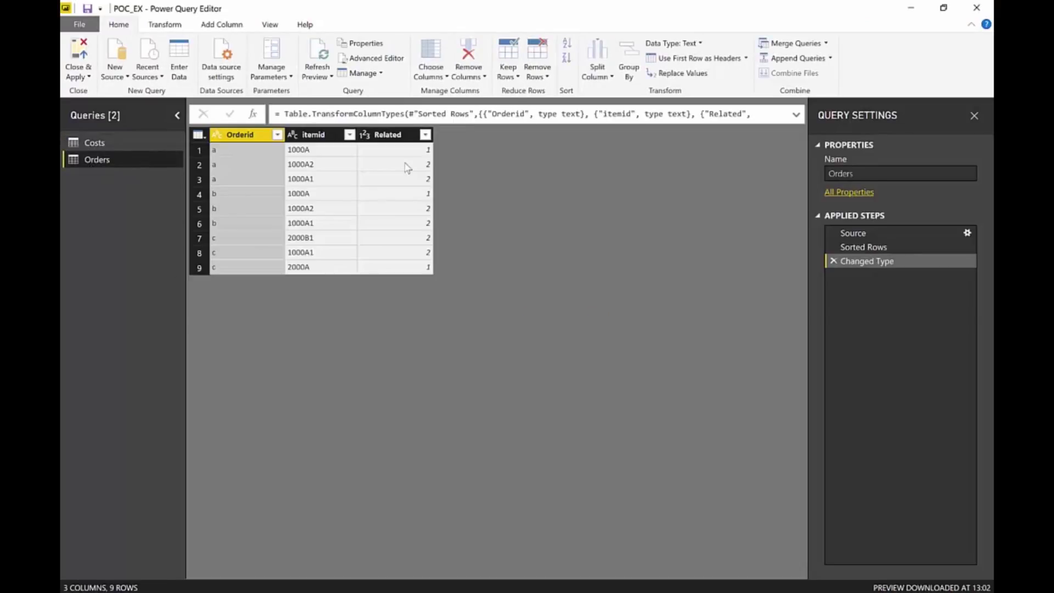
{"action": "left_click", "coordinate": [140, 143]}
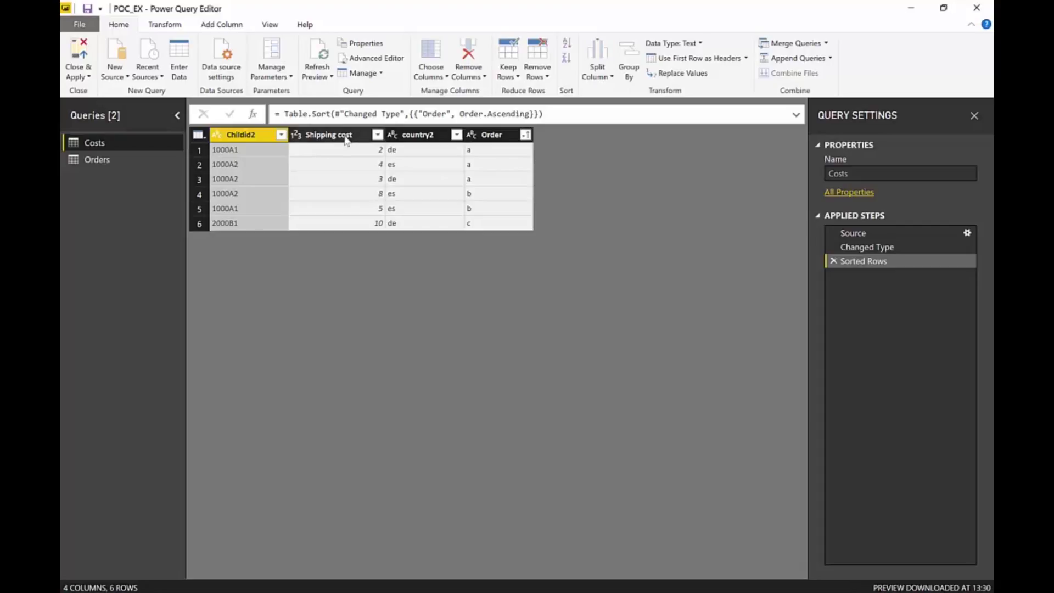
{"action": "left_click", "coordinate": [117, 163]}
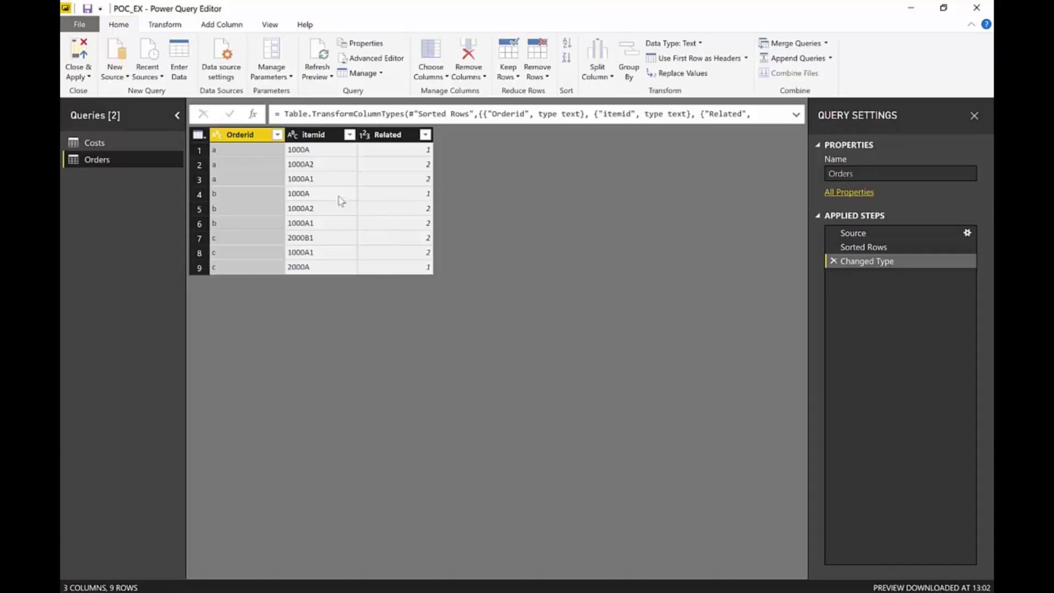
{"action": "left_click", "coordinate": [95, 141]}
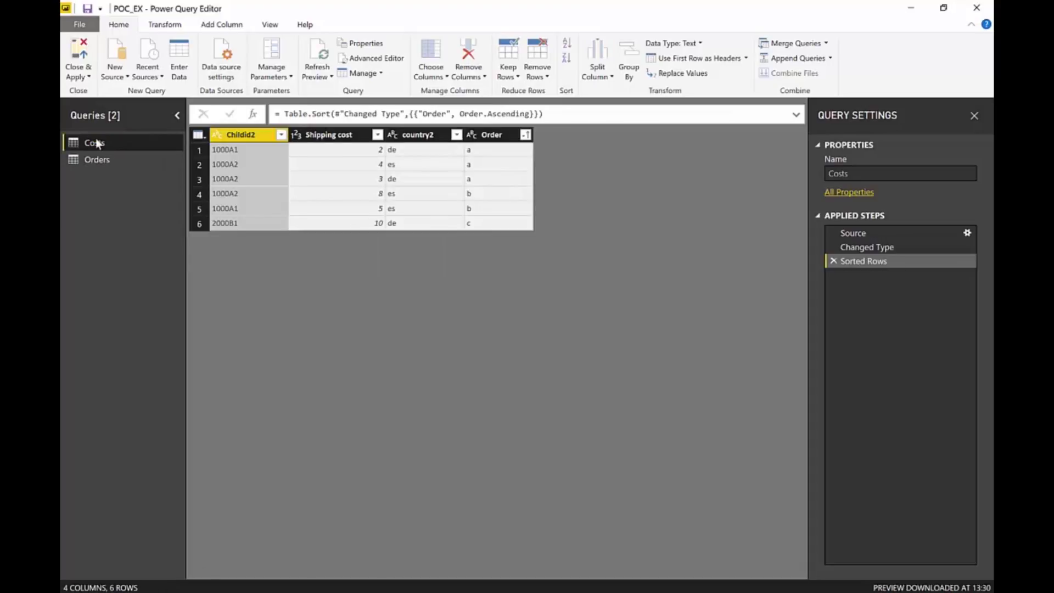
{"action": "left_click", "coordinate": [95, 159]}
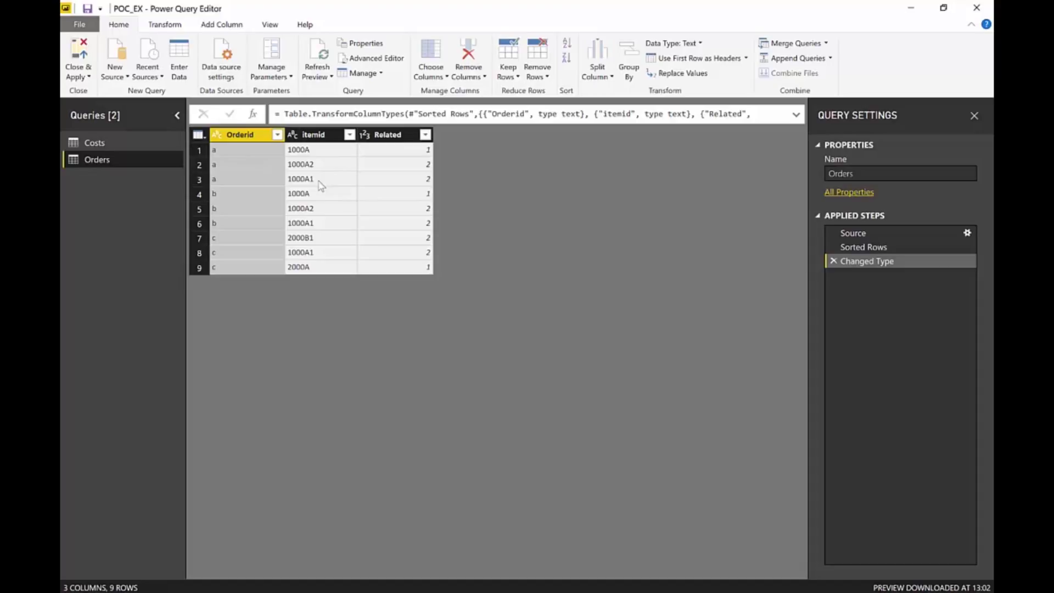
- Edit the Orders query's source table, adding a fourth column named country
{"action": "left_click", "coordinate": [967, 233]}
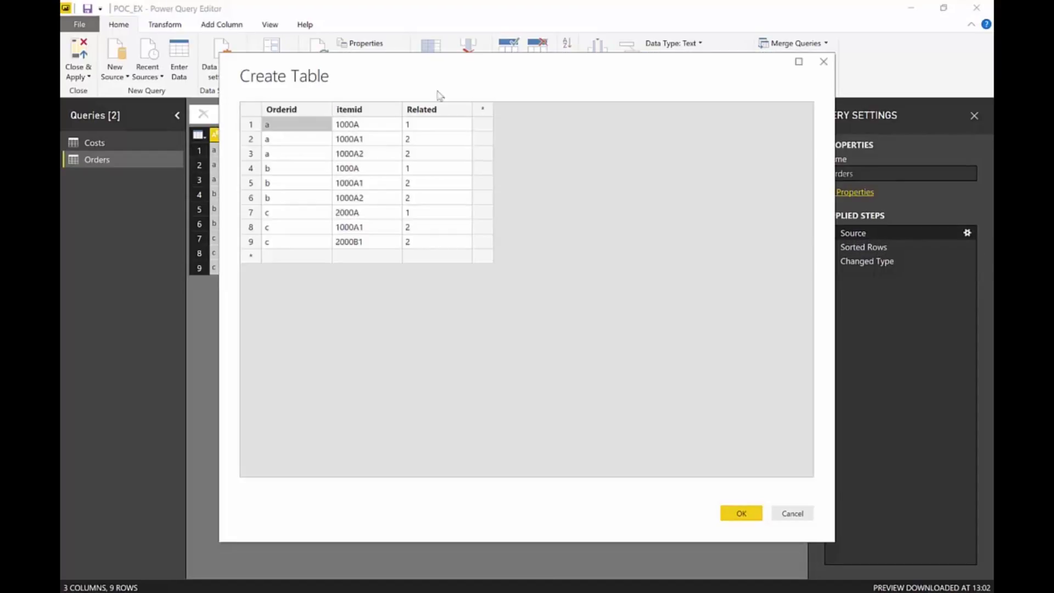
{"action": "left_click", "coordinate": [483, 107]}
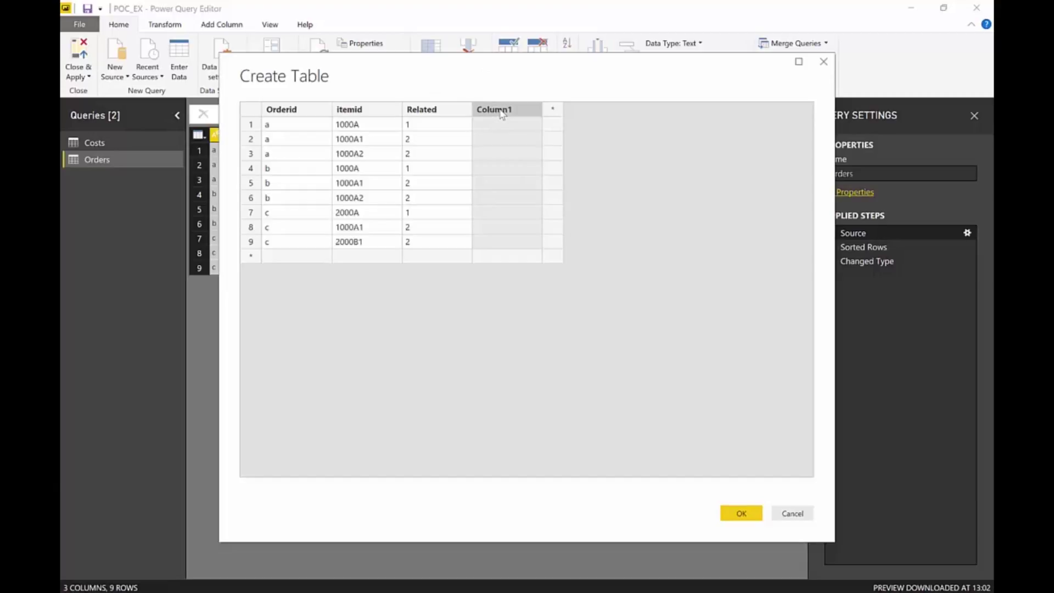
{"action": "double_click", "coordinate": [502, 110]}
{"action": "type", "text": "country"}
{"action": "key", "text": "Return"}
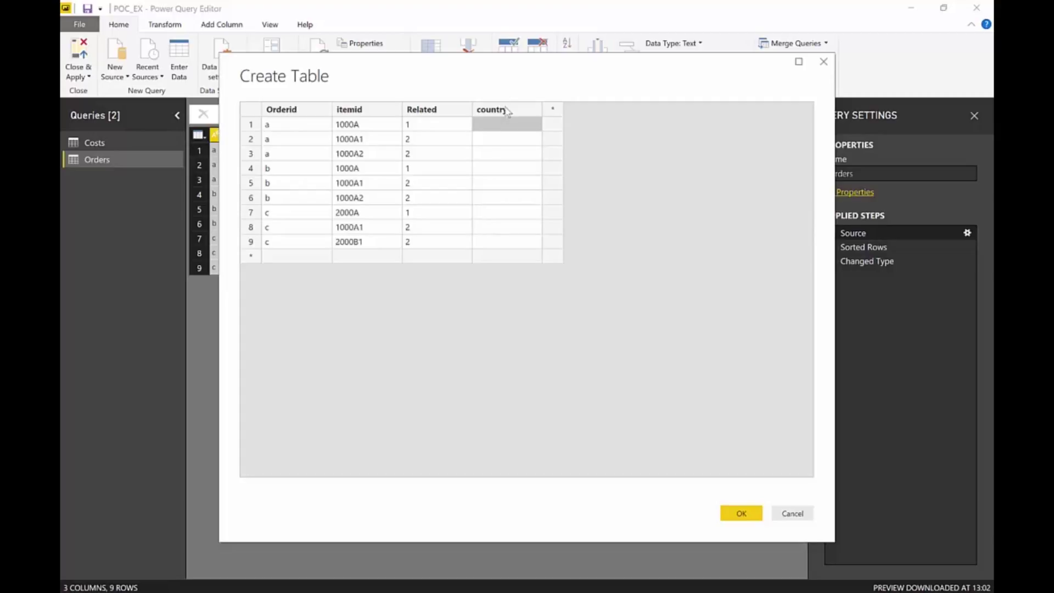
- Add a tenth row to the Orders source table with Orderid a, itemid 1000A2 and Related 2
{"action": "left_click", "coordinate": [292, 260]}
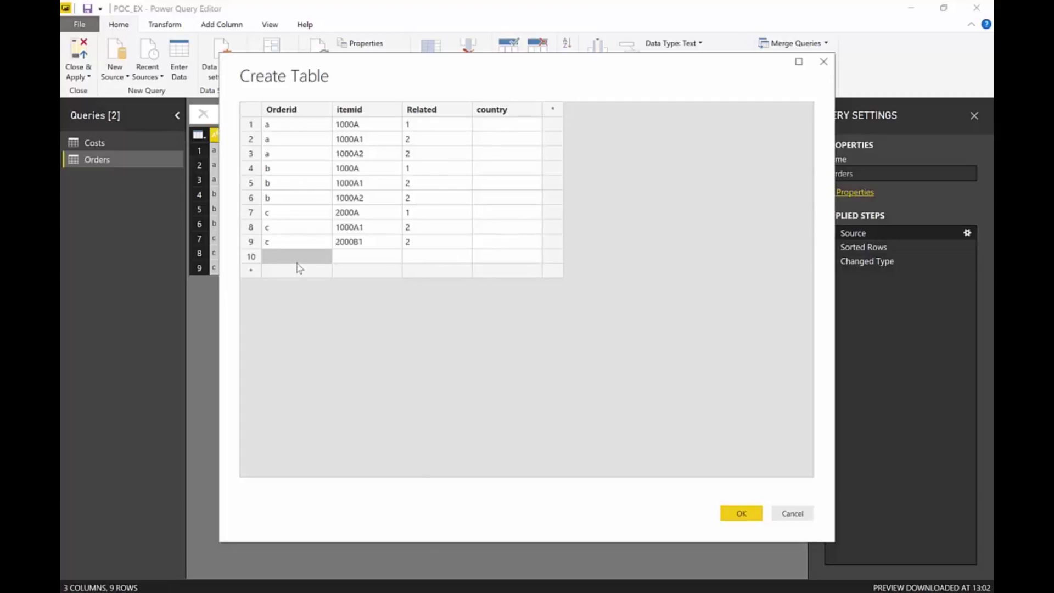
{"action": "type", "text": "a"}
{"action": "left_click", "coordinate": [368, 156]}
{"action": "key", "text": "ctrl+c"}
{"action": "left_click", "coordinate": [366, 256]}
{"action": "key", "text": "ctrl+v"}
{"action": "left_click", "coordinate": [423, 259]}
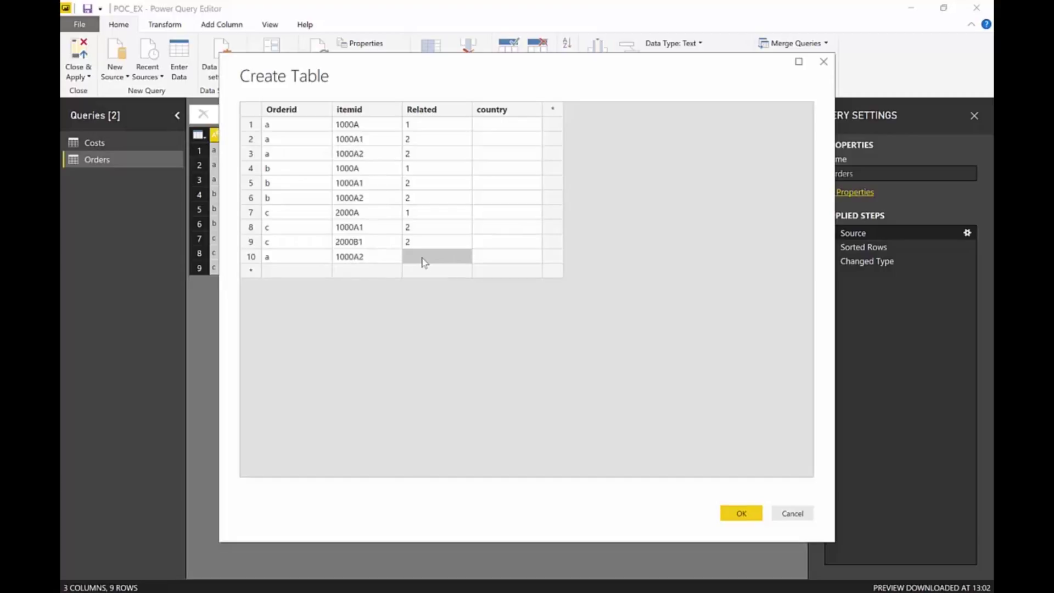
{"action": "type", "text": "2"}
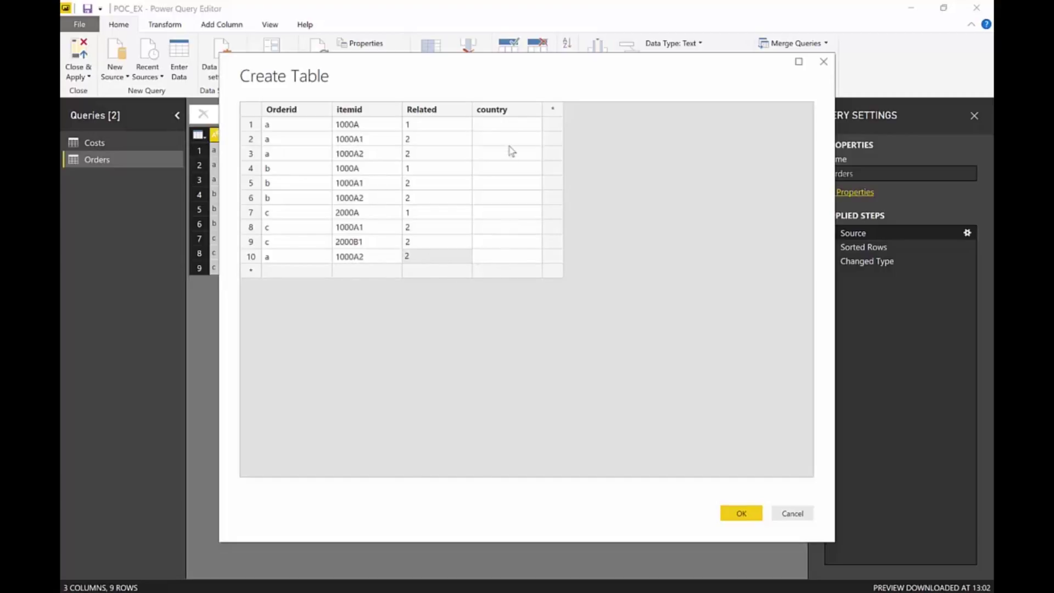
- Enter country de for rows 1 to 3 and es for row 10 of the Orders source table
{"action": "left_click", "coordinate": [511, 128]}
{"action": "type", "text": "de"}
{"action": "key", "text": "Return"}
{"action": "type", "text": "de"}
{"action": "key", "text": "Return"}
{"action": "type", "text": "de"}
{"action": "key", "text": "Return"}
{"action": "key", "text": "Down"}
{"action": "key", "text": "Down"}
{"action": "key", "text": "Down"}
{"action": "key", "text": "Down"}
{"action": "key", "text": "Down"}
{"action": "key", "text": "Down"}
{"action": "type", "text": "es"}
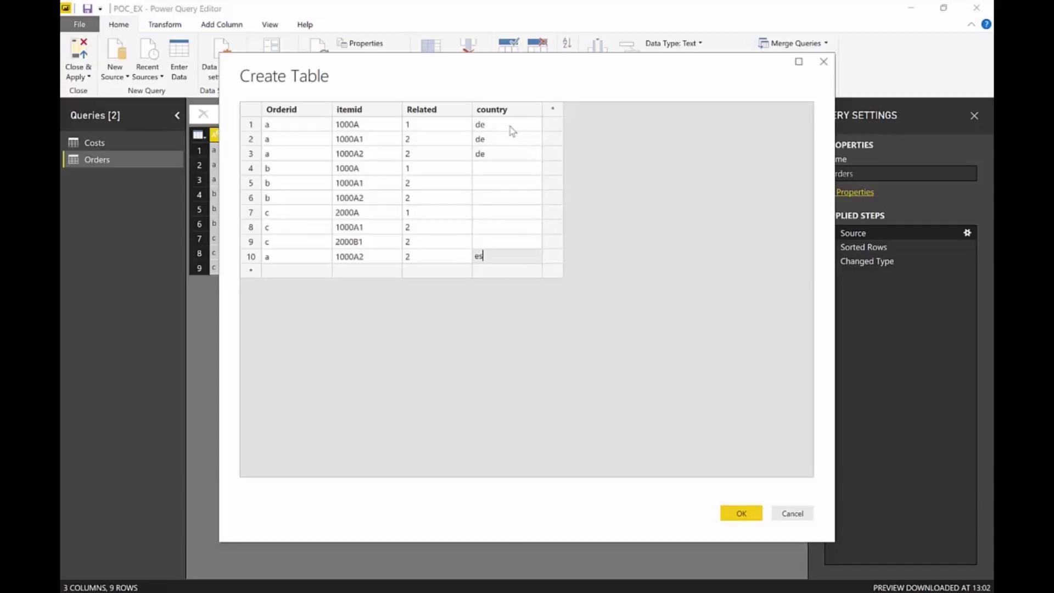
{"action": "key", "text": "Return"}
- Enter country de for rows 4 to 6 and es for rows 7 to 9 of the Orders source table
{"action": "key", "text": "Up"}
{"action": "key", "text": "Up"}
{"action": "key", "text": "Up"}
{"action": "key", "text": "Up"}
{"action": "key", "text": "Up"}
{"action": "key", "text": "Up"}
{"action": "key", "text": "Up"}
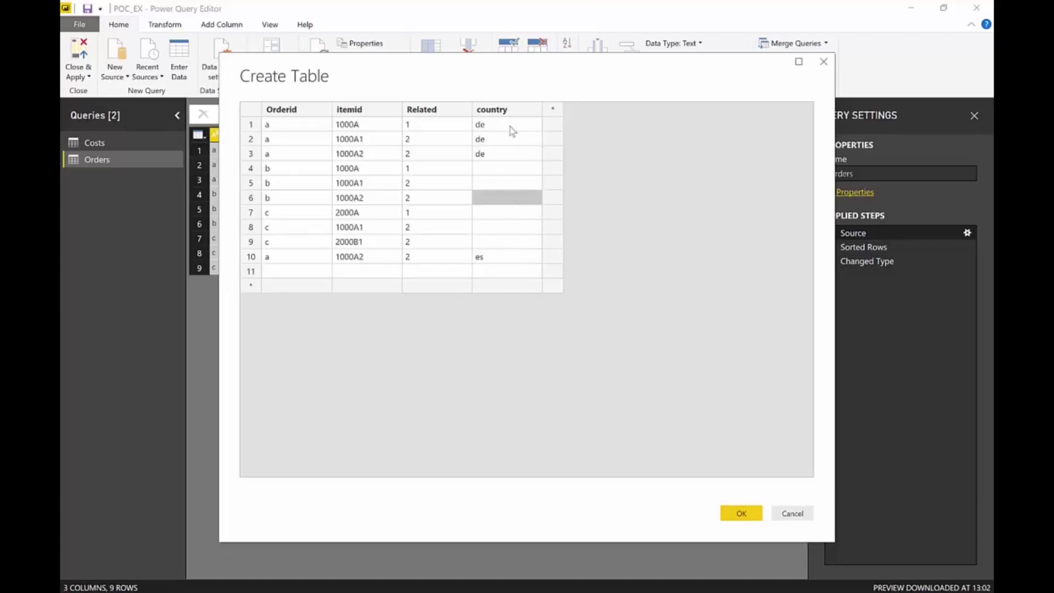
{"action": "type", "text": "de"}
{"action": "key", "text": "Return"}
{"action": "type", "text": "de"}
{"action": "key", "text": "Return"}
{"action": "type", "text": "de"}
{"action": "key", "text": "Return"}
{"action": "type", "text": "es"}
{"action": "key", "text": "Return"}
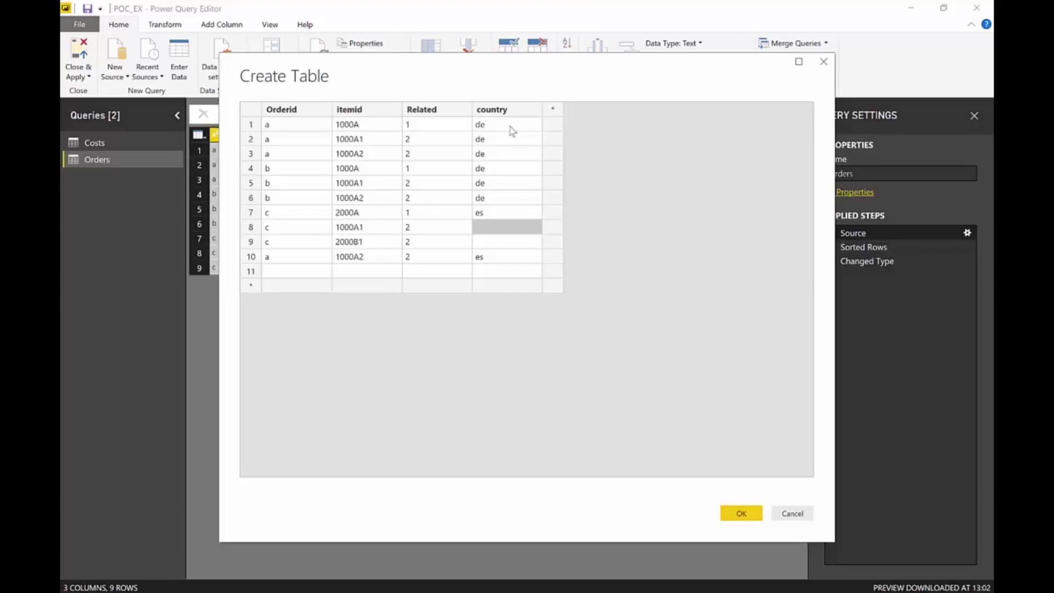
{"action": "type", "text": "es"}
{"action": "key", "text": "Return"}
{"action": "type", "text": "es"}
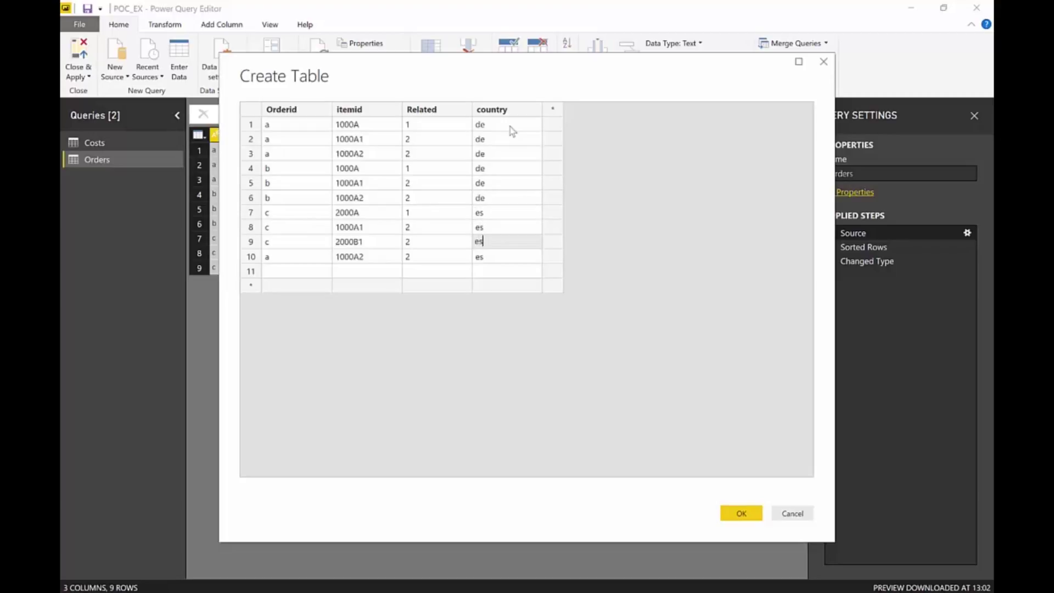
- Confirm the Orders table edits and check the country2 values per order in the Costs source table
{"action": "left_click", "coordinate": [738, 515]}
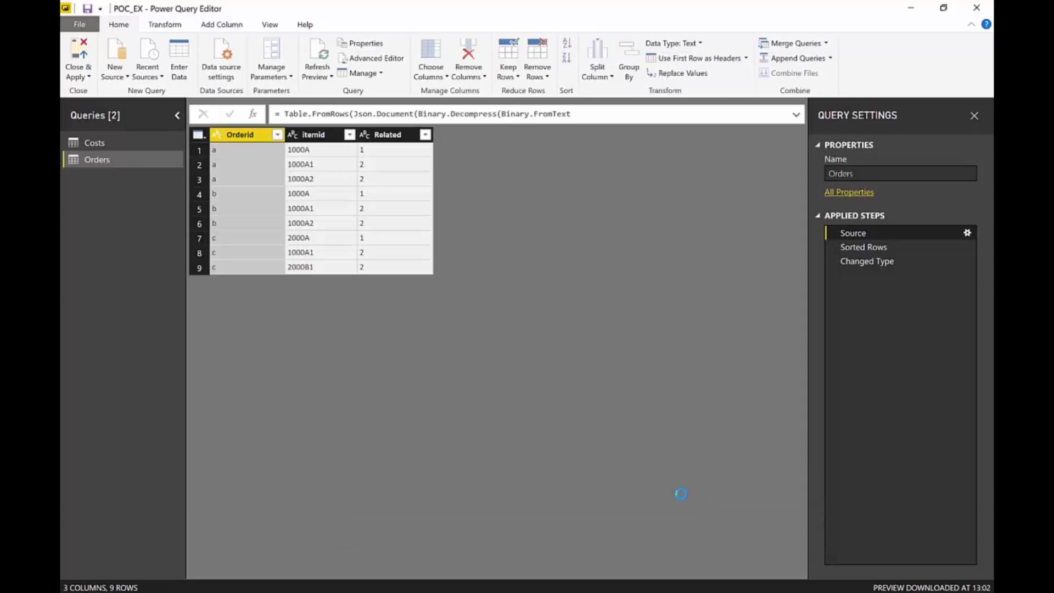
{"action": "left_click", "coordinate": [102, 139]}
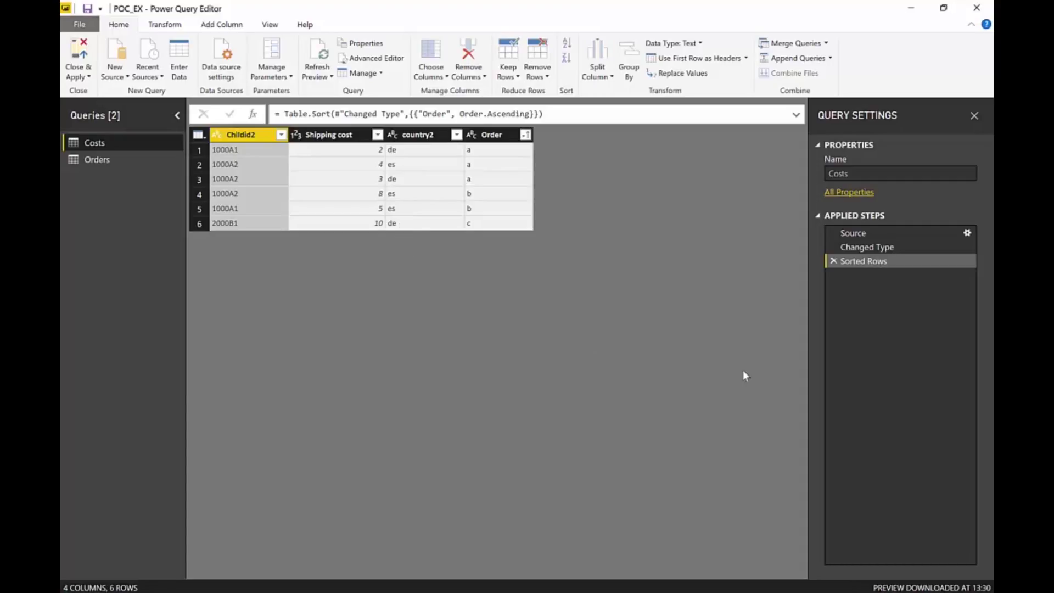
{"action": "left_click", "coordinate": [967, 234]}
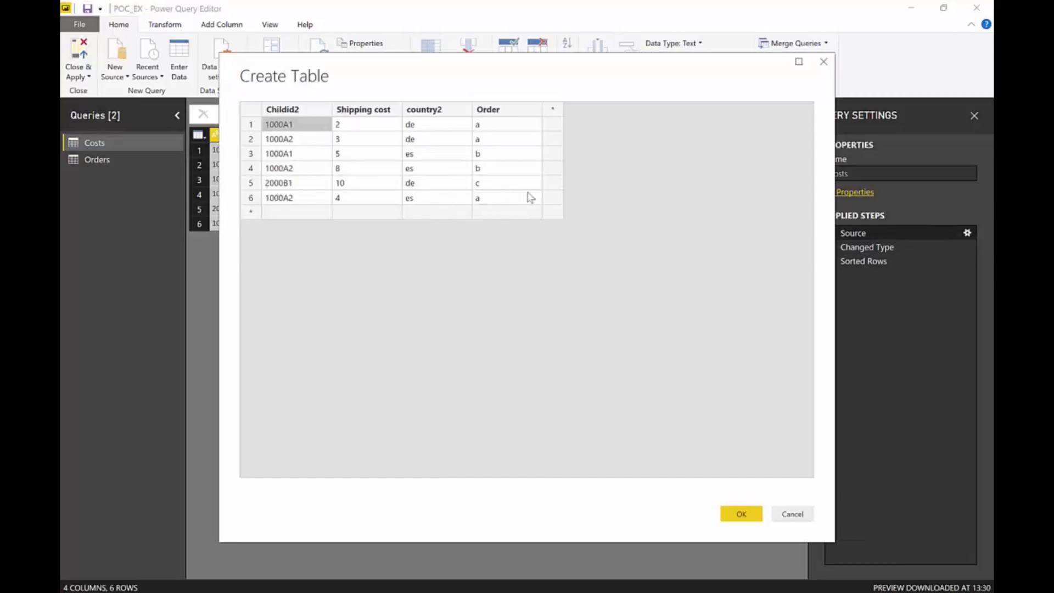
{"action": "left_click", "coordinate": [793, 514]}
{"action": "left_click", "coordinate": [122, 159]}
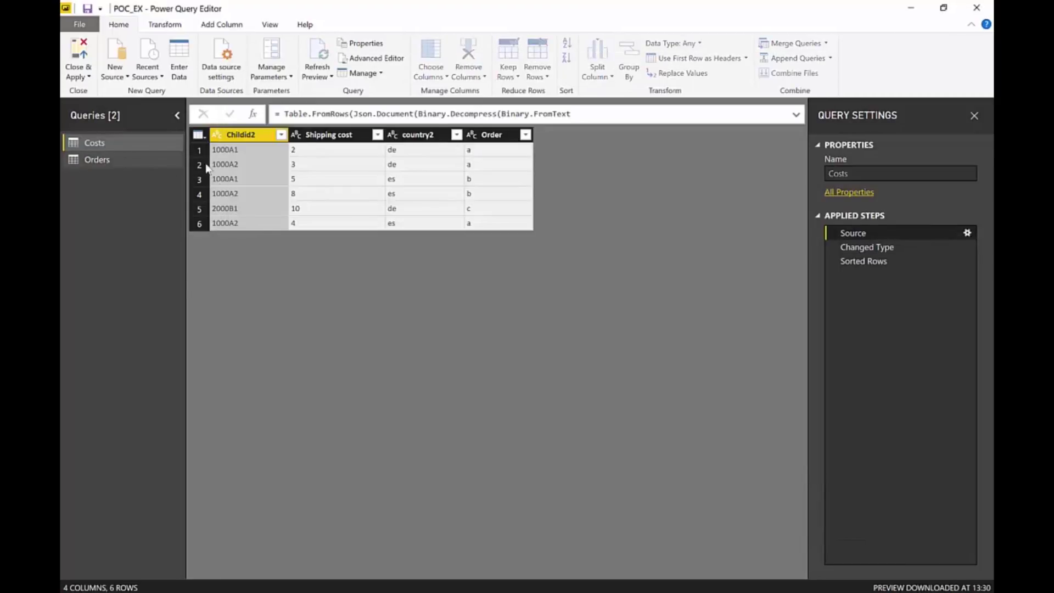
- Reopen the Orders source table and set the country of rows 7 to 9 (order c) to de
{"action": "left_click", "coordinate": [968, 232]}
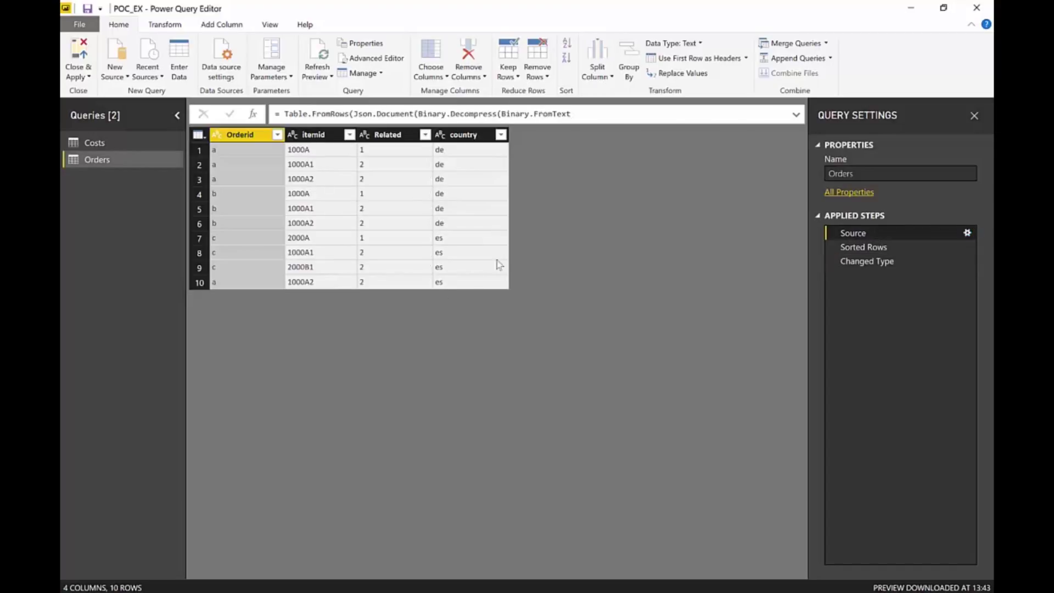
{"action": "left_click", "coordinate": [966, 232]}
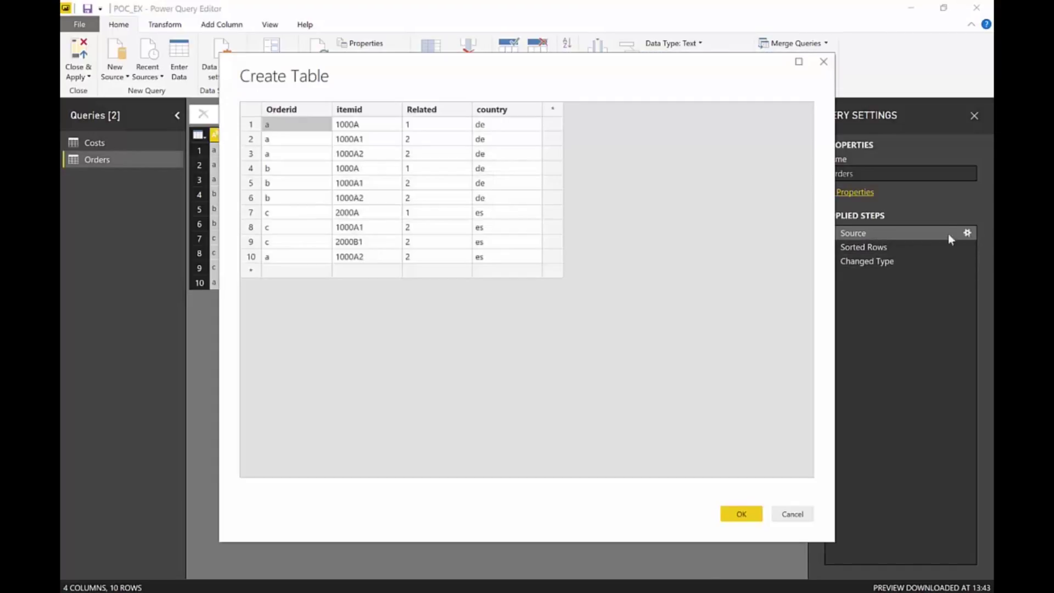
{"action": "left_click", "coordinate": [507, 245]}
{"action": "type", "text": "de"}
{"action": "left_click", "coordinate": [503, 229]}
{"action": "type", "text": "de"}
{"action": "left_click", "coordinate": [507, 217]}
{"action": "type", "text": "de"}
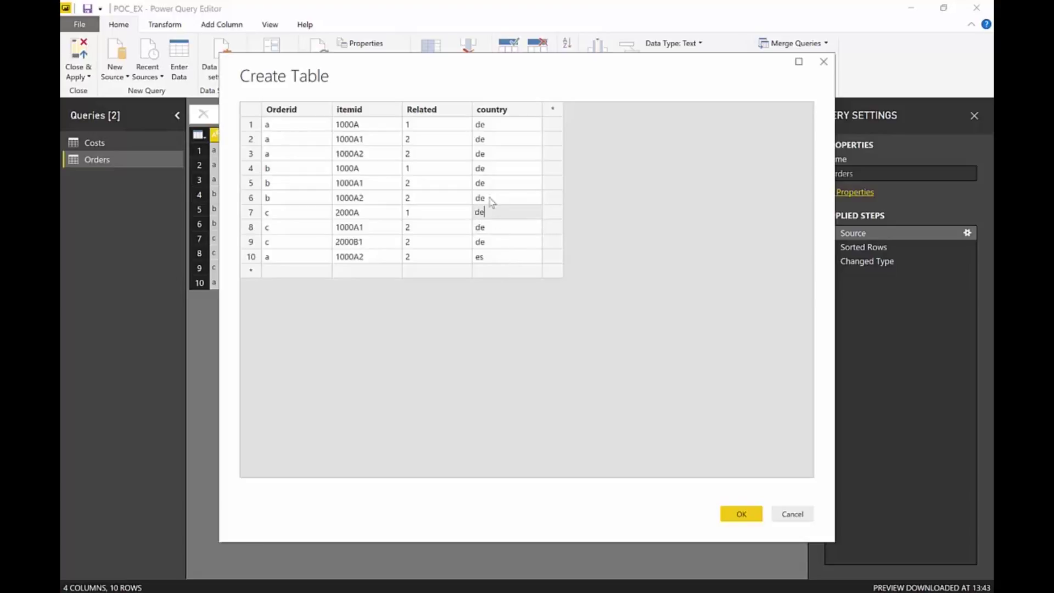
- Set the country of rows 4 to 6 (order b) to es and apply the Orders changes to the model
{"action": "left_click", "coordinate": [504, 174]}
{"action": "type", "text": "es"}
{"action": "left_click", "coordinate": [499, 187]}
{"action": "type", "text": "es"}
{"action": "left_click", "coordinate": [496, 200]}
{"action": "type", "text": "es"}
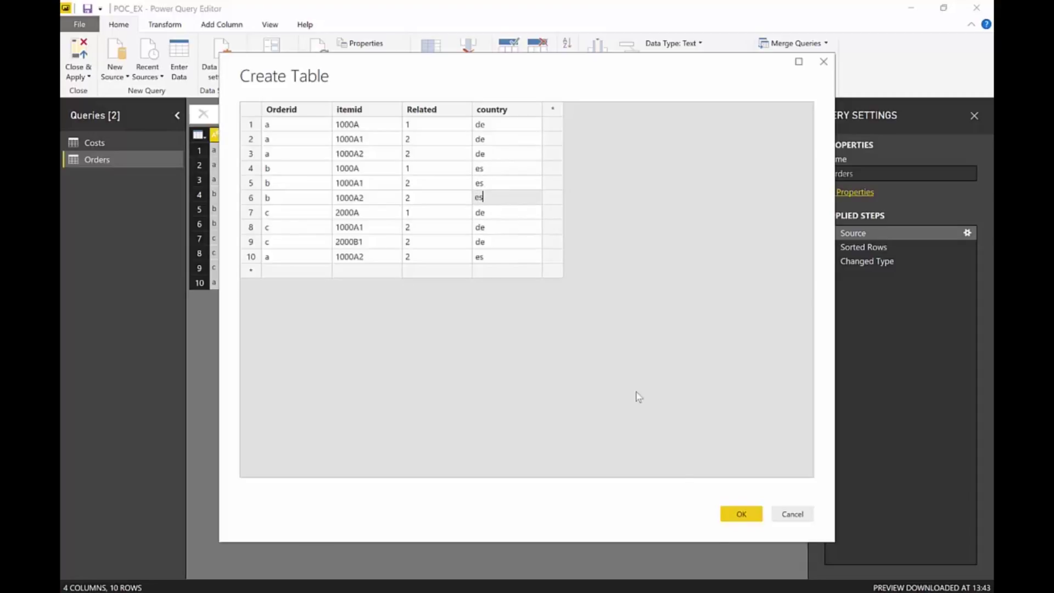
{"action": "left_click", "coordinate": [741, 514]}
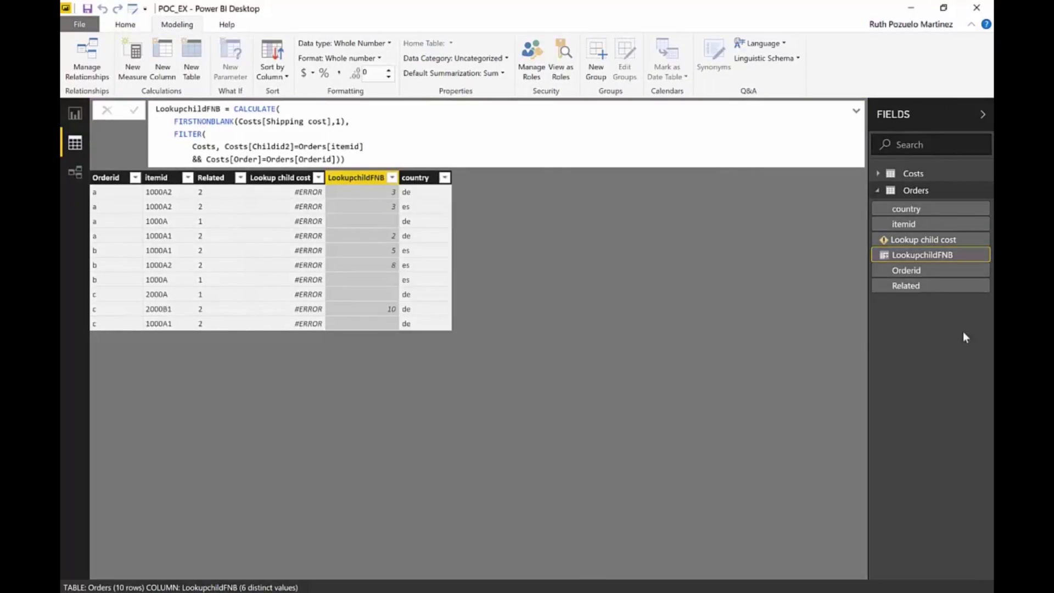
- Copy the Lookup child cost formula into a new calculated column in Orders named Lookup child cost 2
{"action": "left_click", "coordinate": [928, 240]}
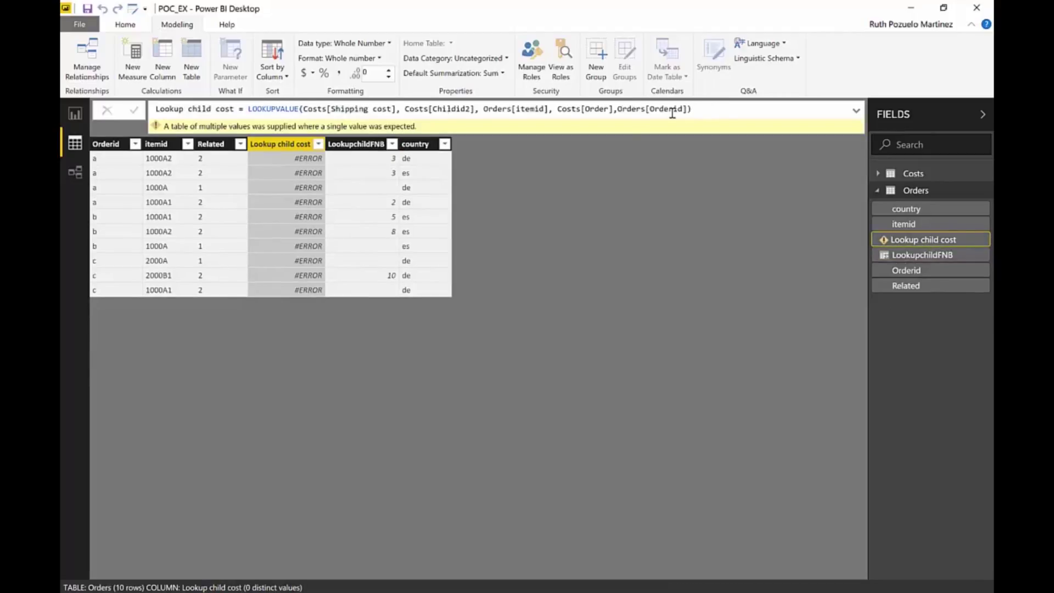
{"action": "left_click_drag", "start_coordinate": [693, 109], "coordinate": [122, 113]}
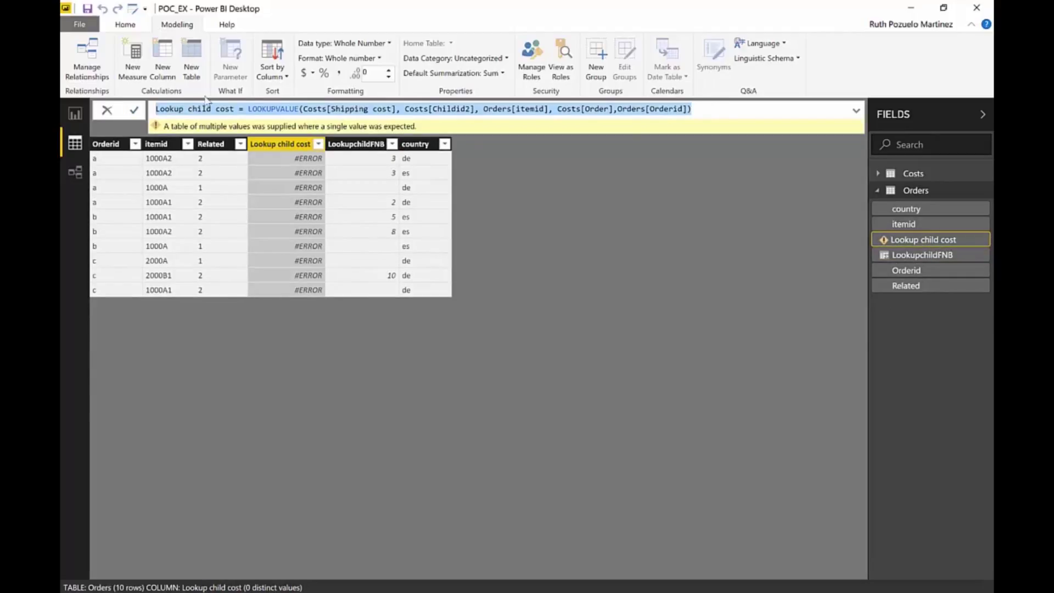
{"action": "left_click", "coordinate": [162, 60]}
{"action": "key", "text": "ctrl+a"}
{"action": "key", "text": "ctrl+v"}
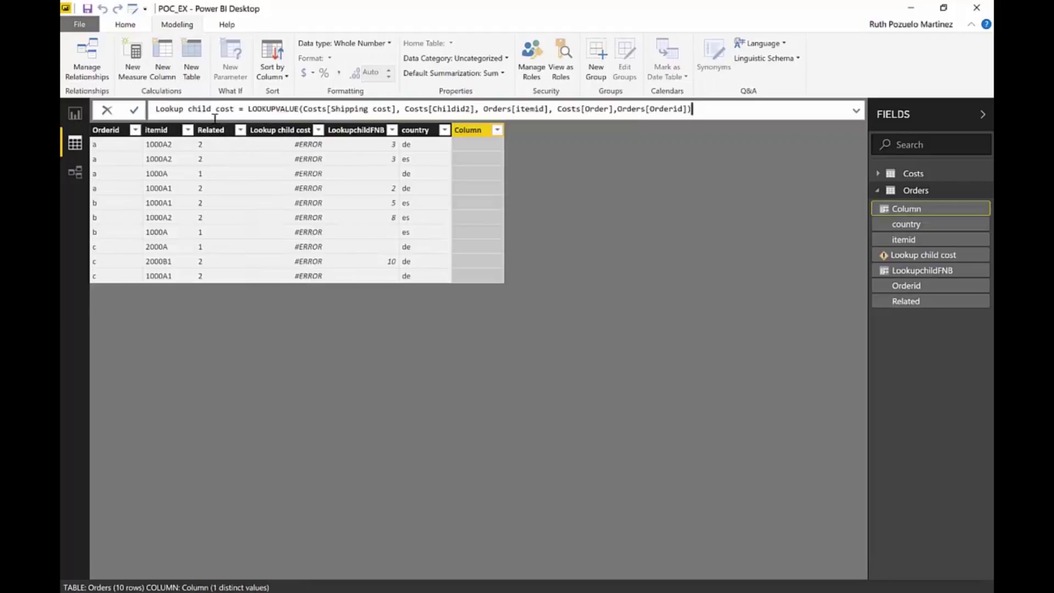
{"action": "type", "text": "2"}
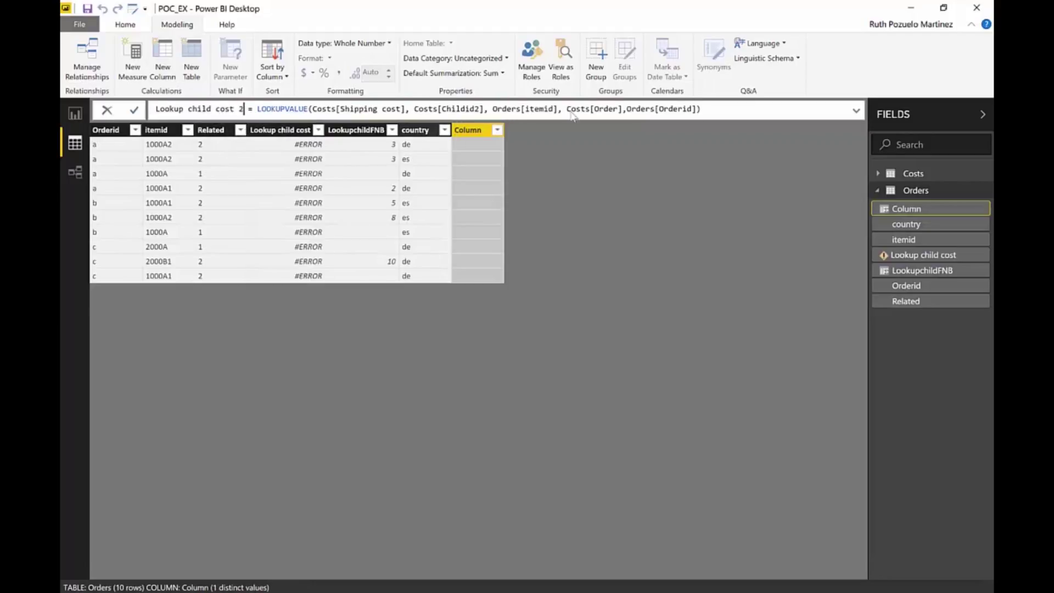
- Extend the new column's LOOKUPVALUE with Costs[country2] as the third search column
{"action": "left_click", "coordinate": [695, 108]}
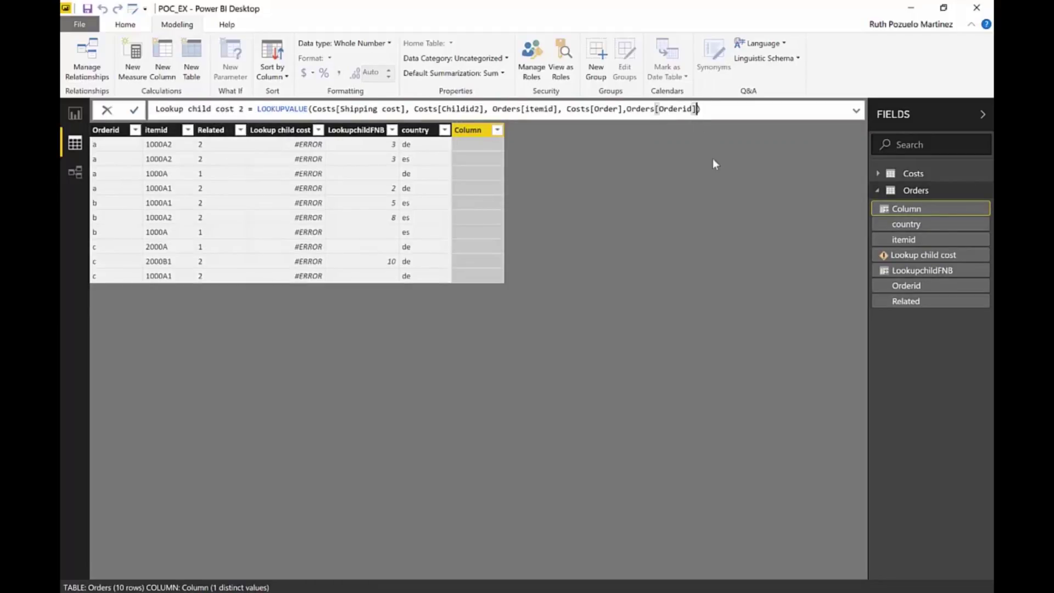
{"action": "type", "text": "], cos"}
{"action": "key", "text": "Down"}
{"action": "key", "text": "Down"}
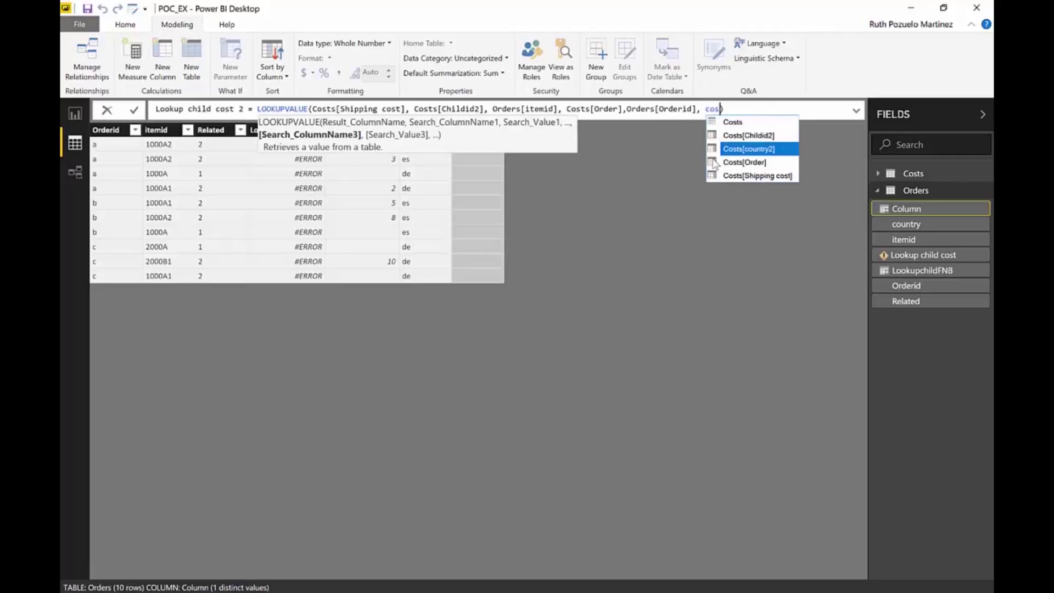
{"action": "key", "text": "Tab"}
- Use Orders[country] as the third search value and commit the Lookup child cost 2 formula
{"action": "type", "text": ", orde"}
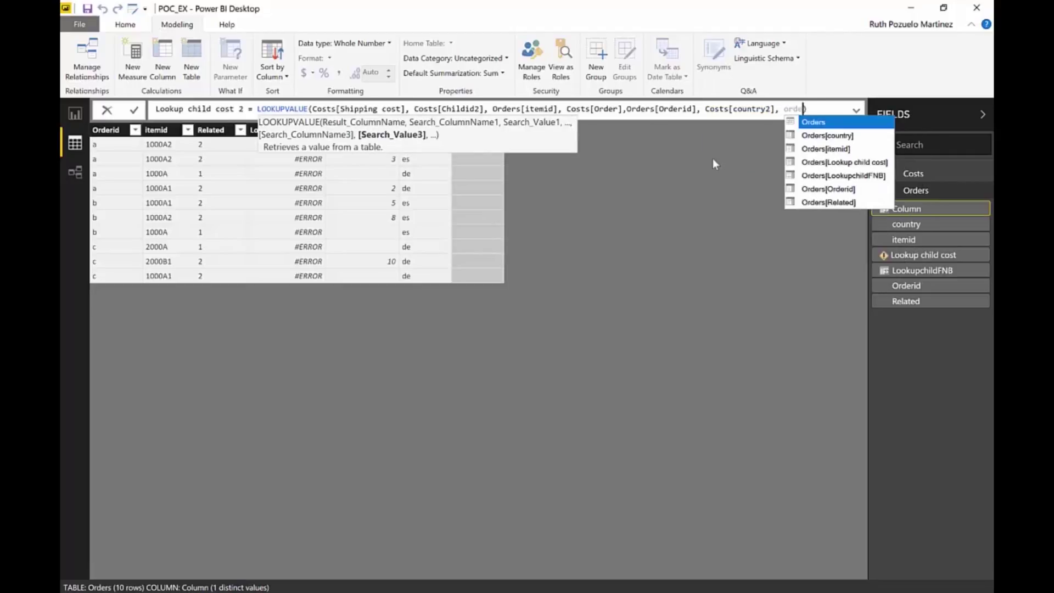
{"action": "key", "text": "Down"}
{"action": "key", "text": "Down"}
{"action": "key", "text": "Down"}
{"action": "key", "text": "Down"}
{"action": "key", "text": "Down"}
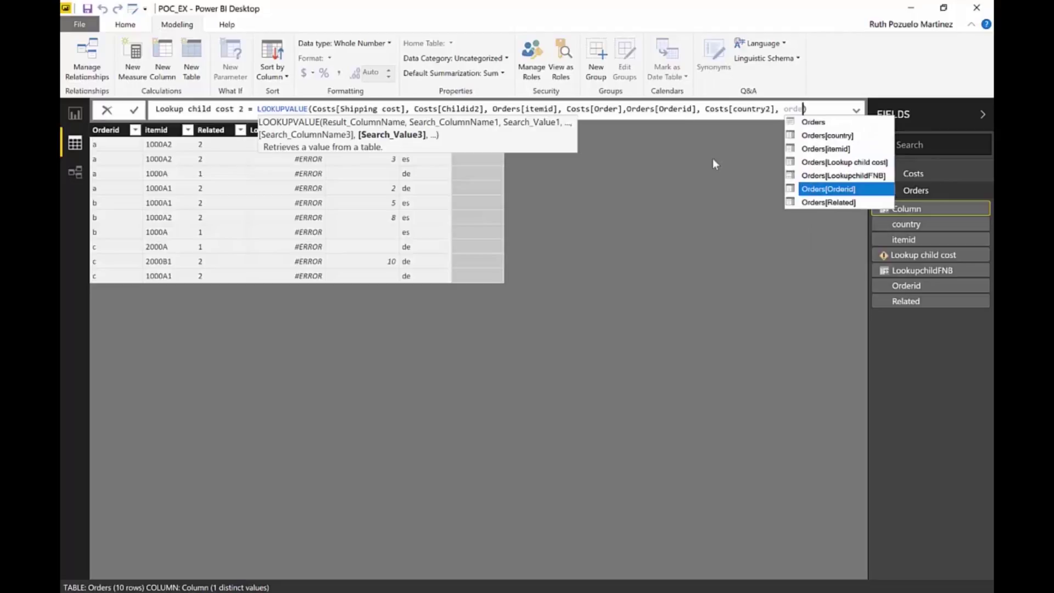
{"action": "key", "text": "Up"}
{"action": "key", "text": "Up"}
{"action": "key", "text": "Up"}
{"action": "key", "text": "Up"}
{"action": "key", "text": "Tab"}
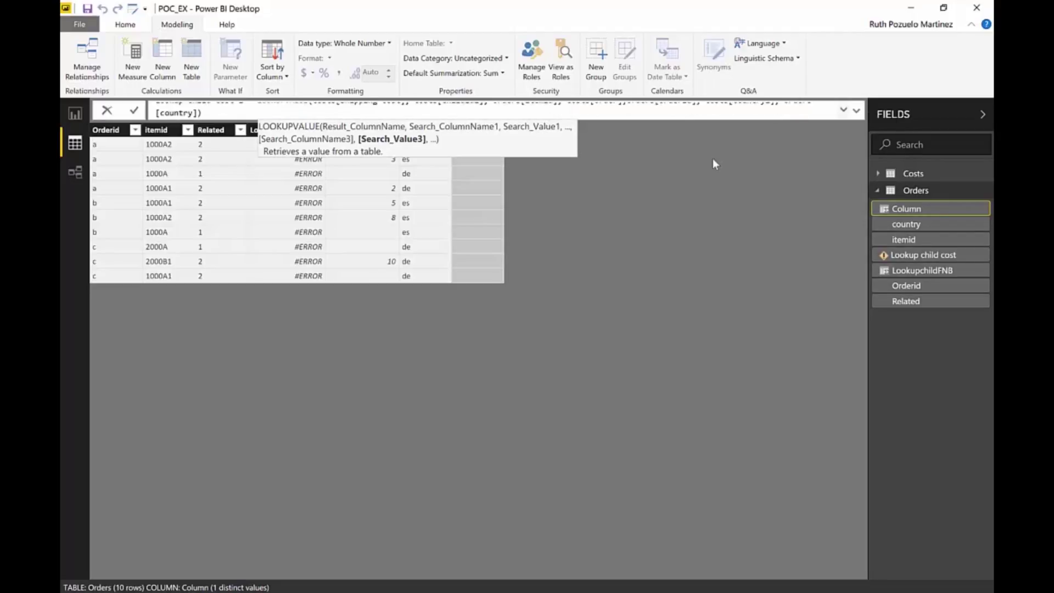
{"action": "type", "text": ")"}
{"action": "key", "text": "Return"}
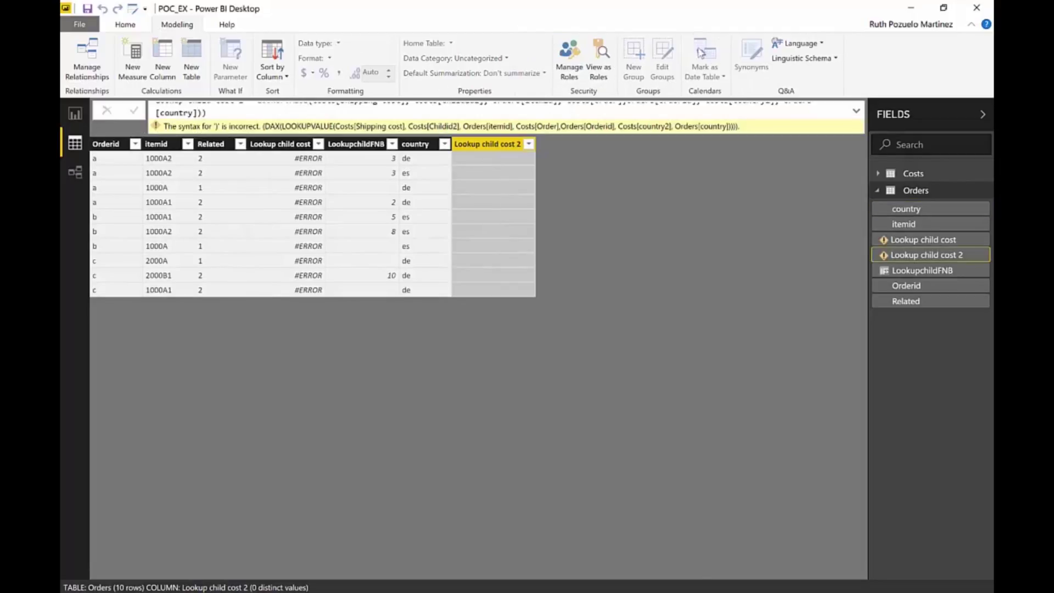
- Remove the extra closing parenthesis from the Lookup child cost 2 formula and commit it again
{"action": "left_click", "coordinate": [856, 111]}
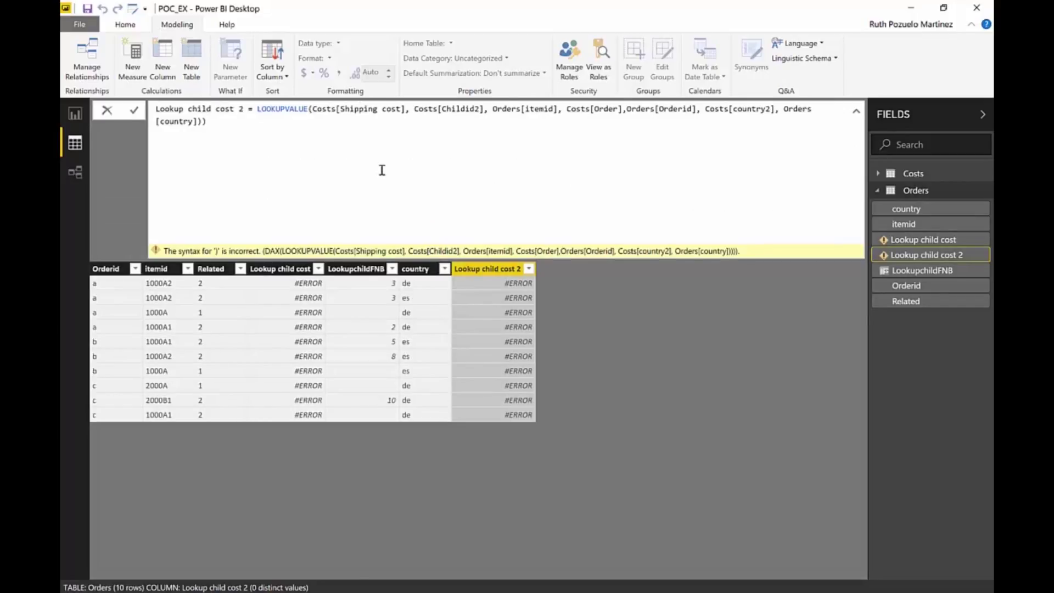
{"action": "key", "text": "BackSpace"}
{"action": "key", "text": "Return"}
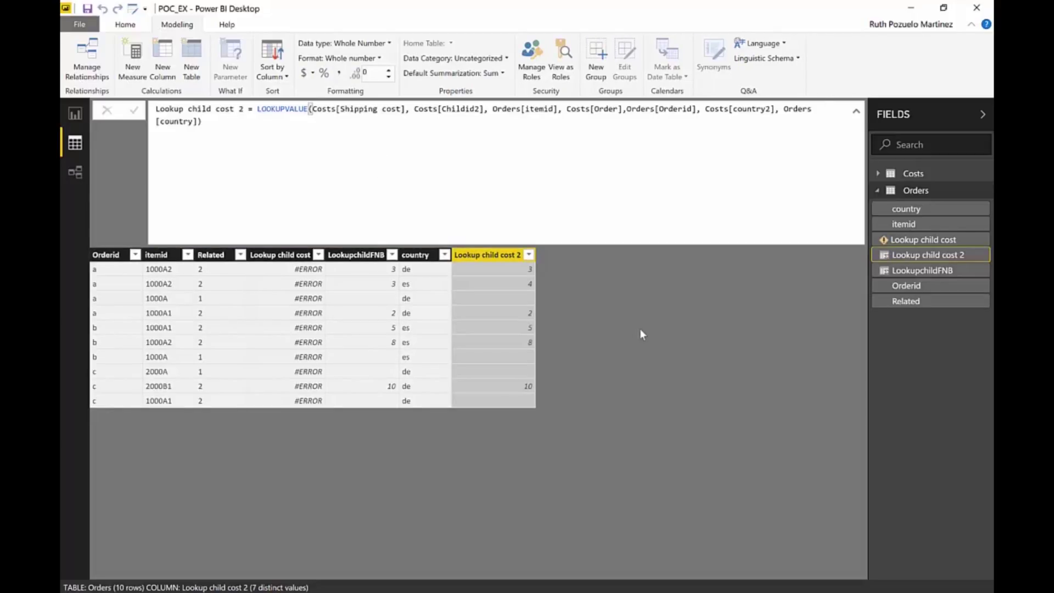
{"action": "left_click", "coordinate": [856, 111]}
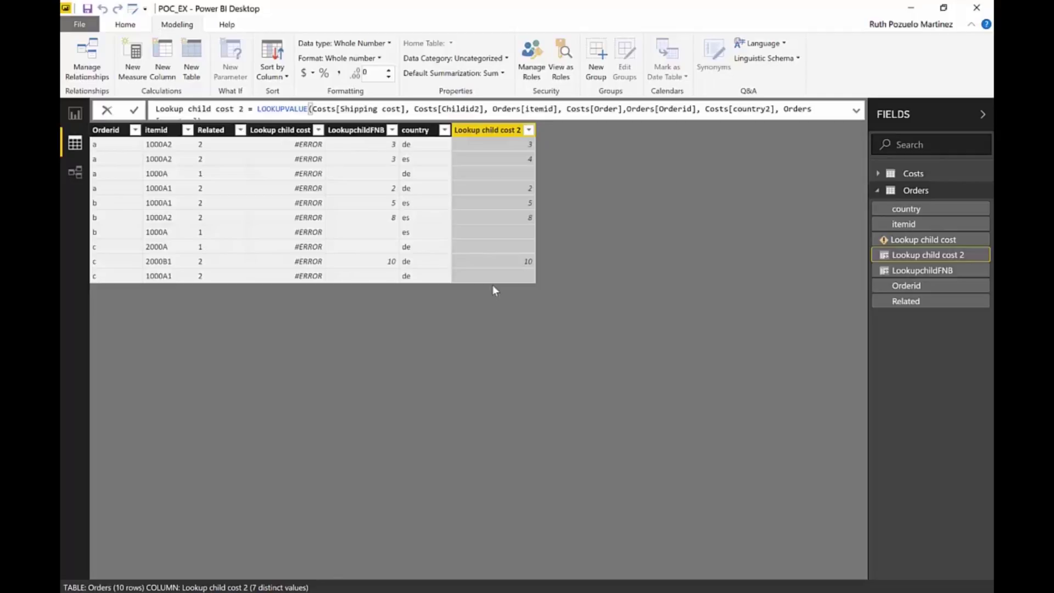
- Check the model diagram for a relationship between Orders and Costs, and return to the Orders data
{"action": "left_click", "coordinate": [82, 173]}
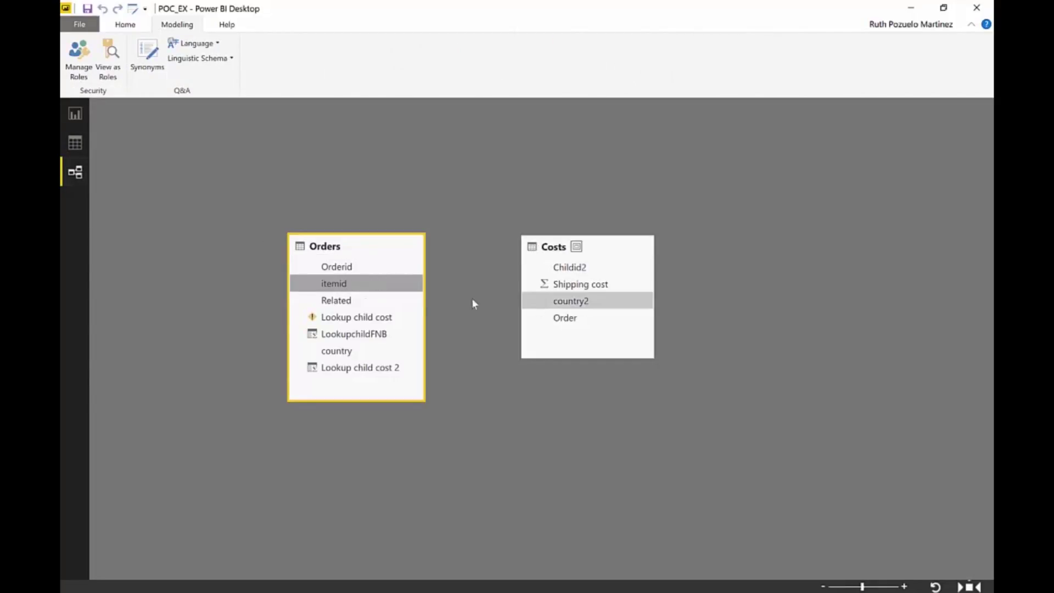
{"action": "left_click", "coordinate": [73, 113]}
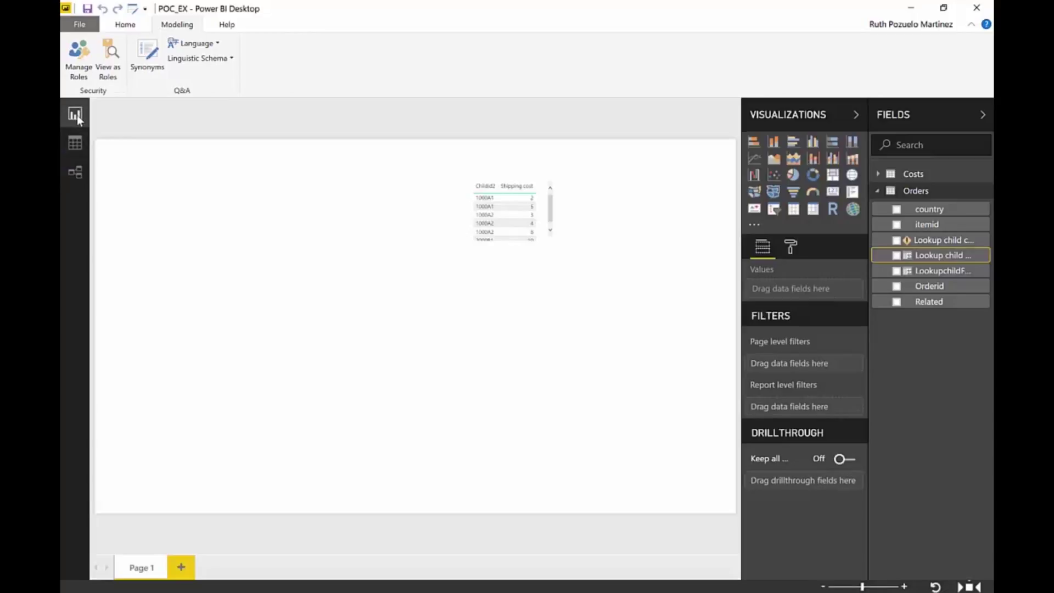
{"action": "left_click", "coordinate": [75, 144]}
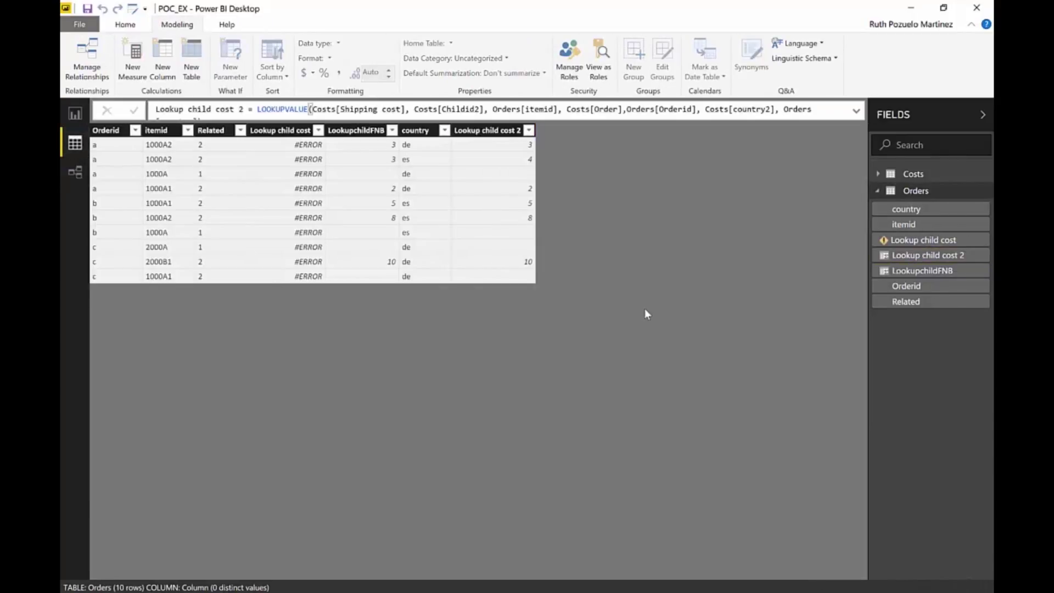